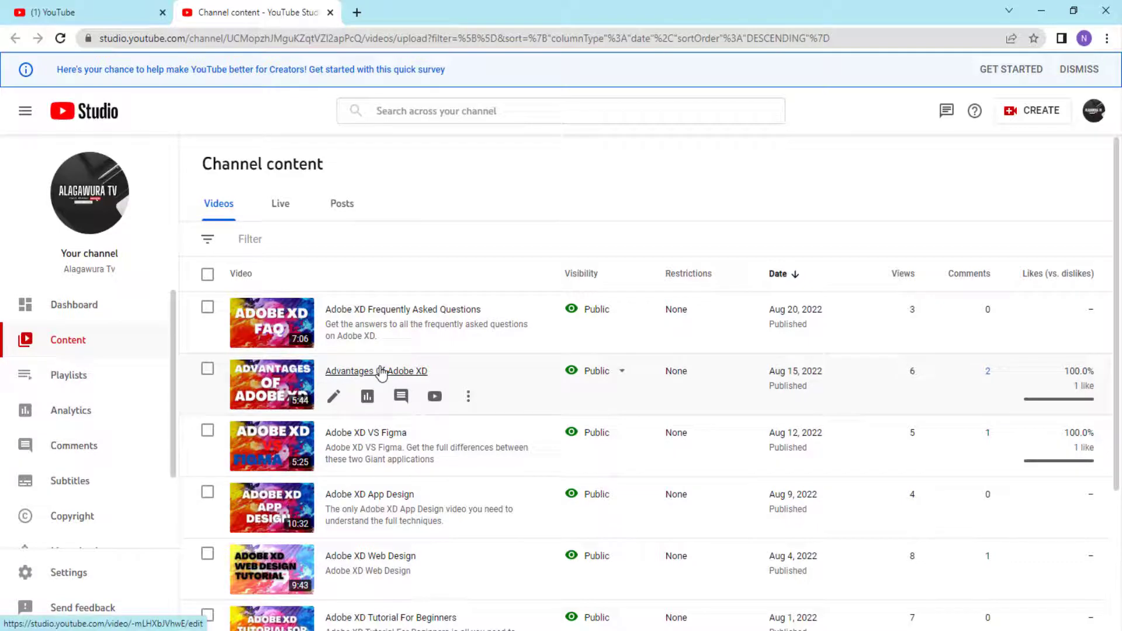
Scroll down the Channel content list of Adobe XD videos in YouTube Studio
scroll(734, 434, down, 3)
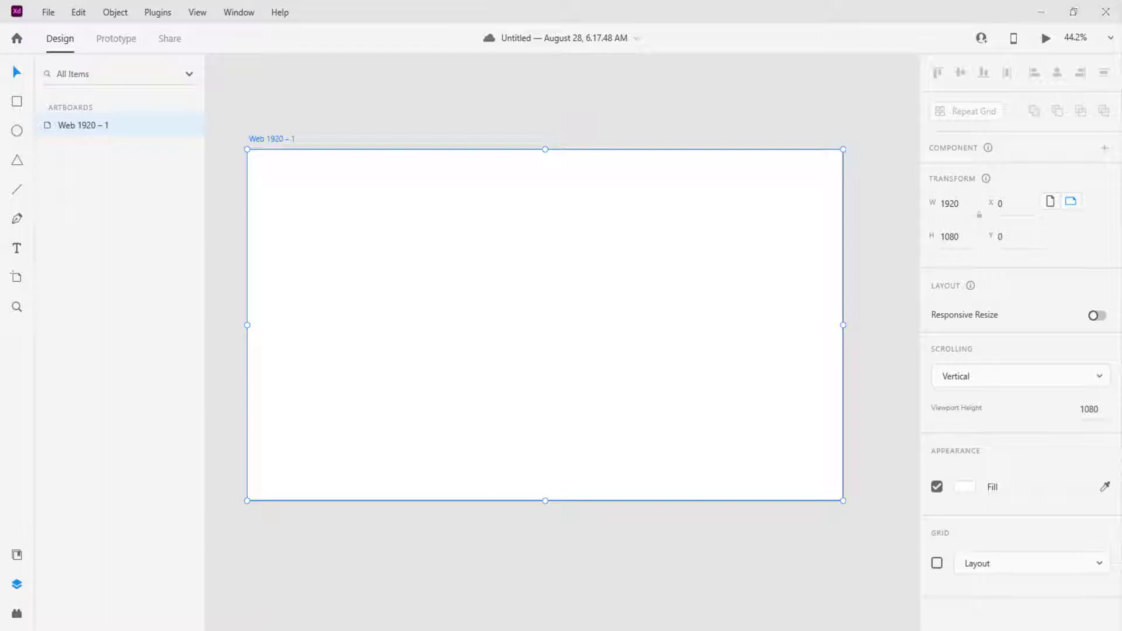
Bring up File Explorer on the Pictures folder with Win+E
key(super+e)
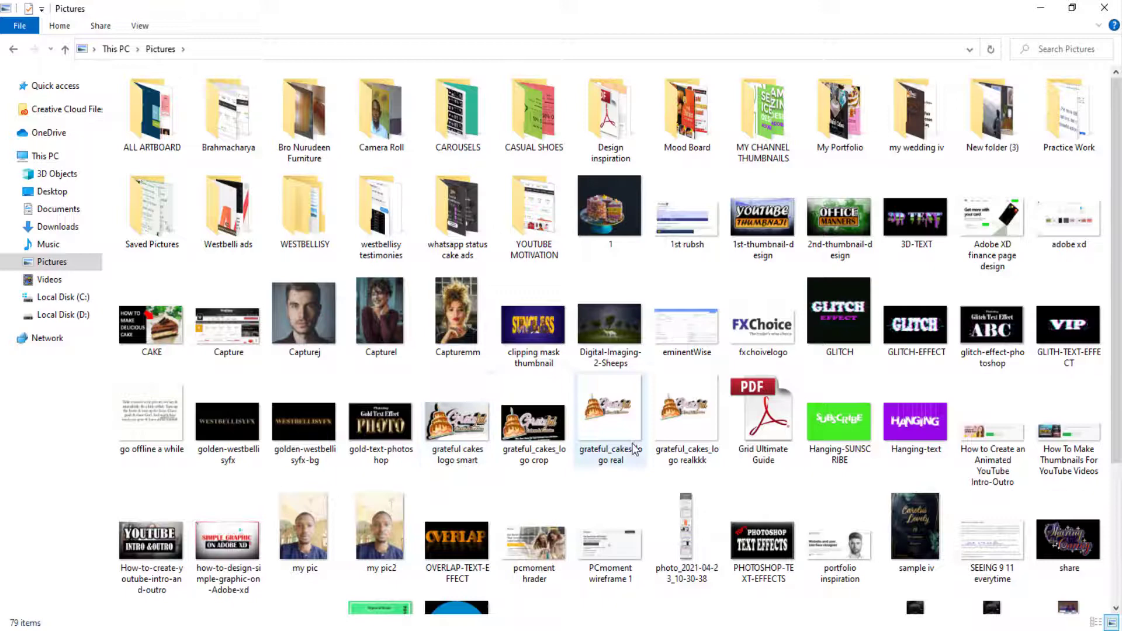
Drag the whitten-ttet photo from the bottom of Pictures into the Adobe XD window
scroll(651, 426, down, 3)
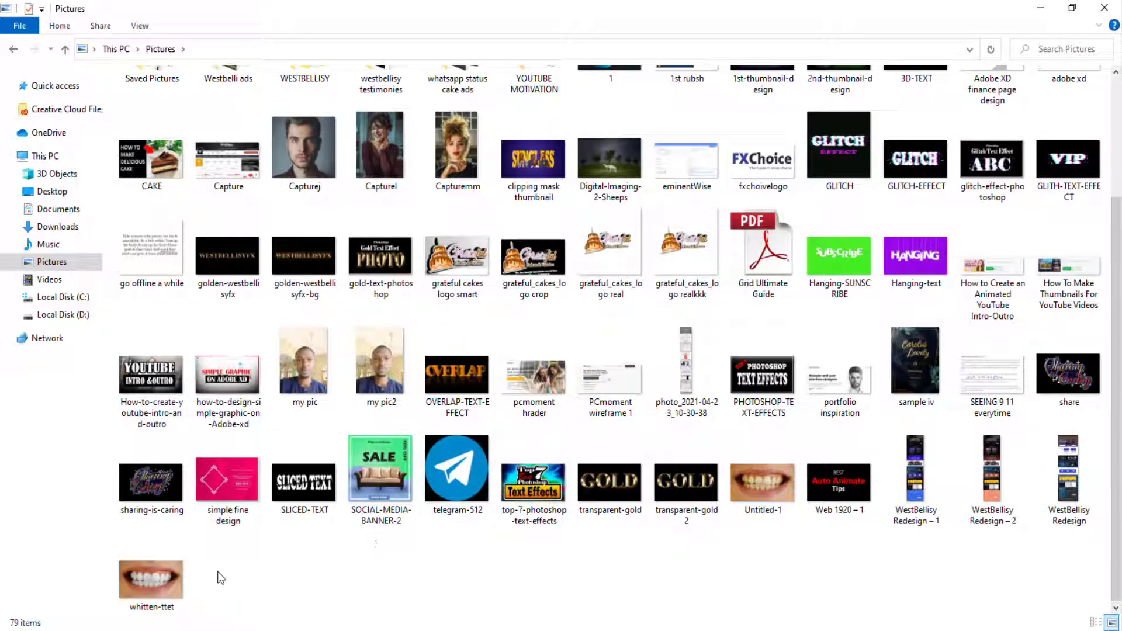
click(159, 583)
drag(139, 572, 507, 299)
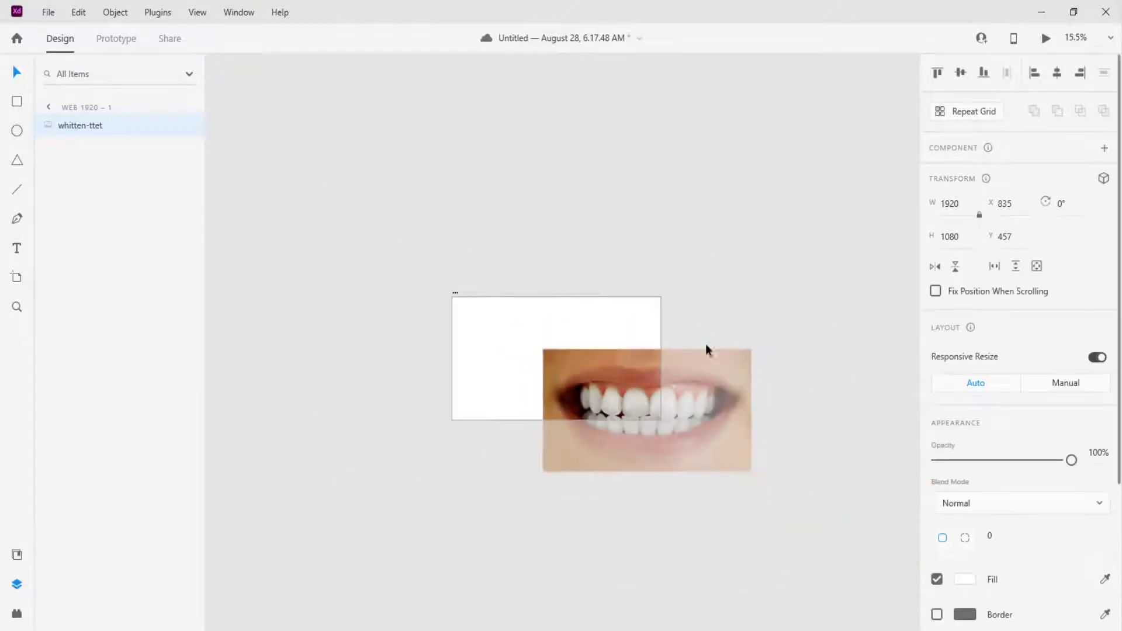
Resize the white-teeth photo to 736×414 and place it at X 1066, Y 126
drag(585, 364, 521, 307)
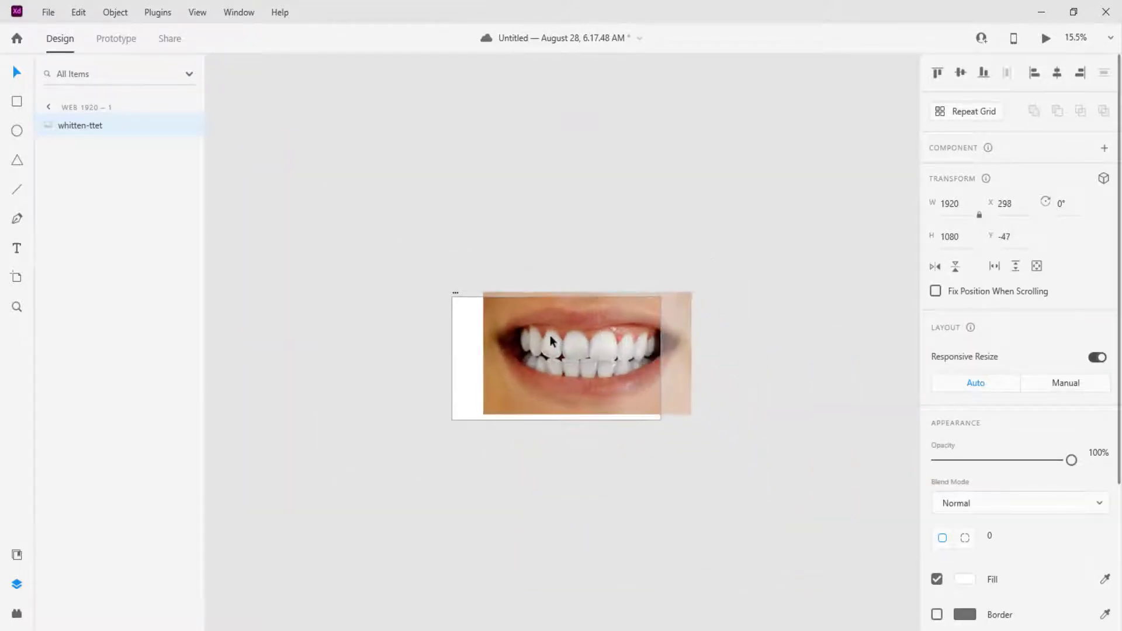
drag(687, 354, 559, 357)
scroll(561, 359, up, 5)
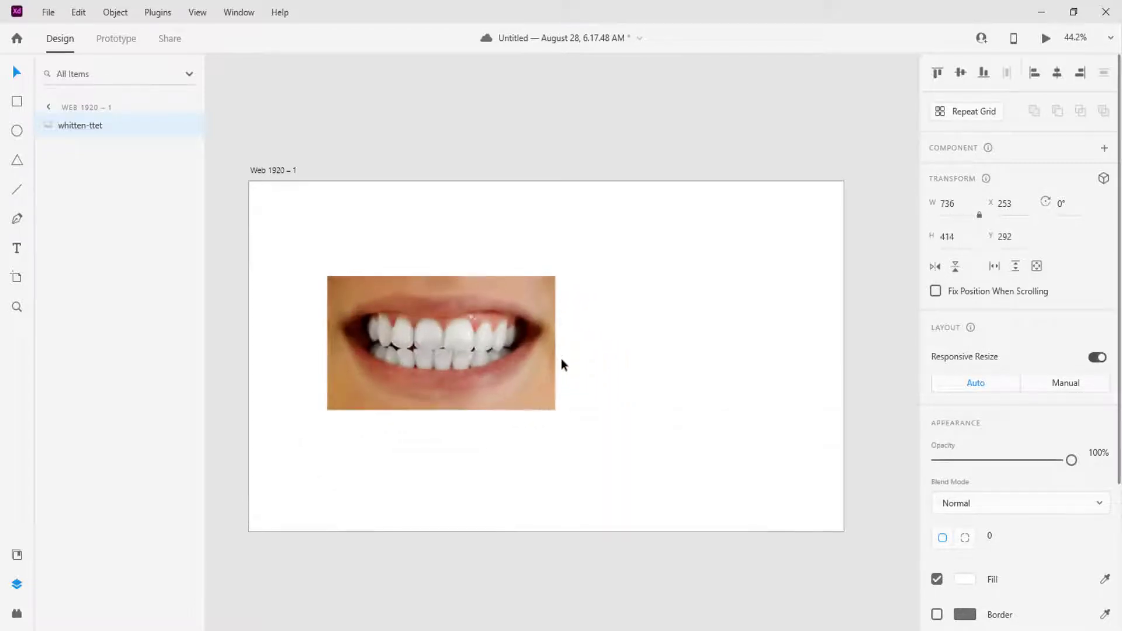
scroll(551, 360, down, 1)
drag(459, 343, 674, 298)
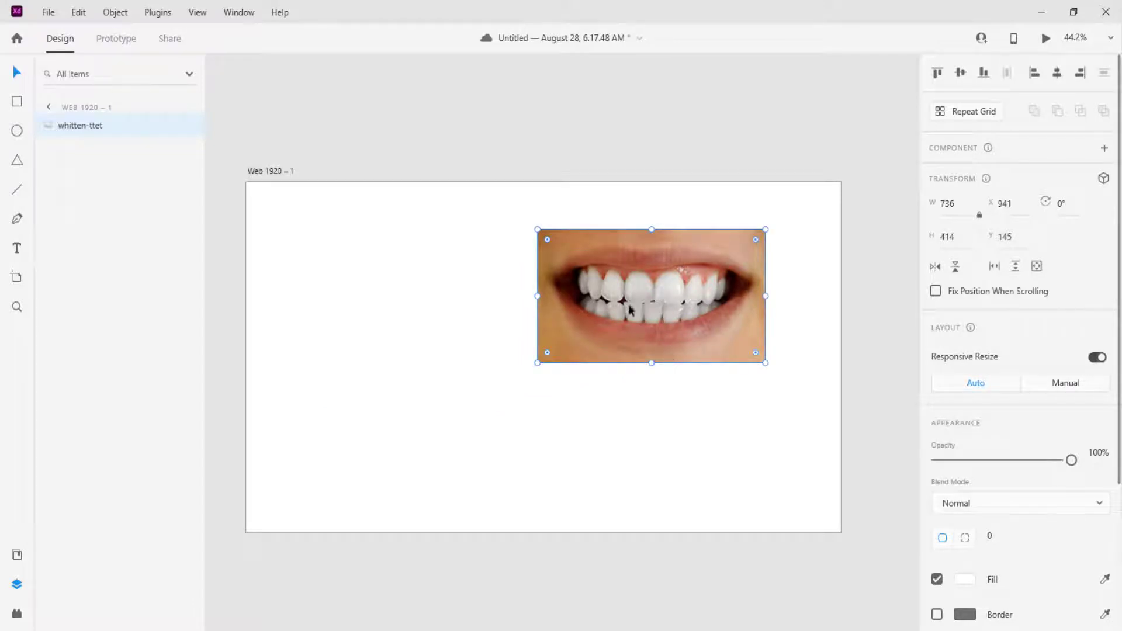
drag(636, 311, 674, 307)
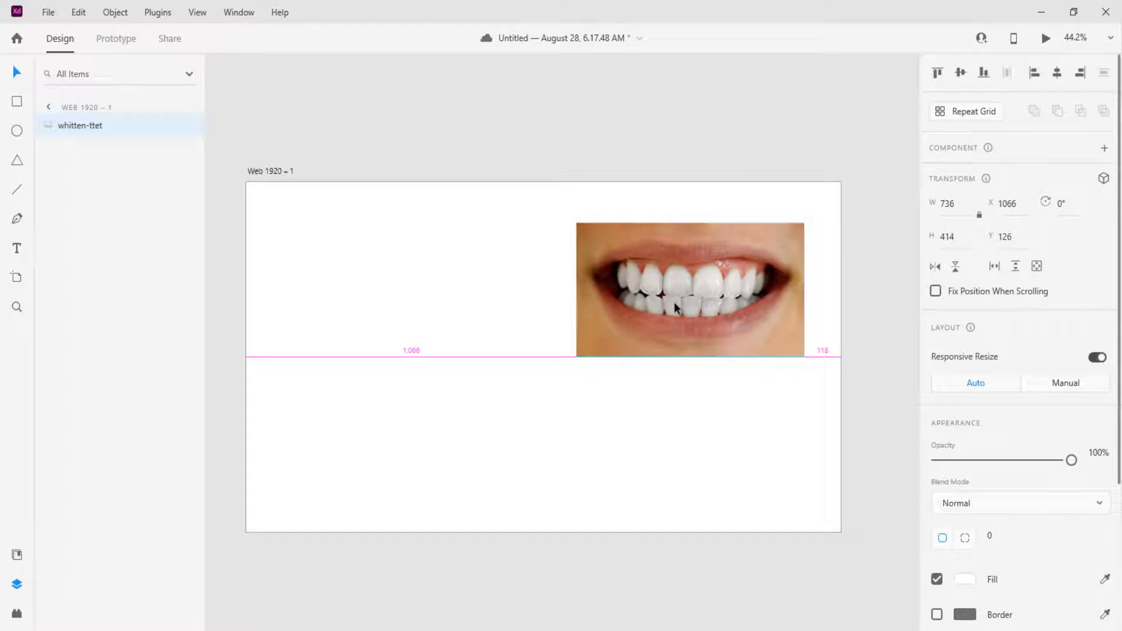
drag(674, 307, 674, 307)
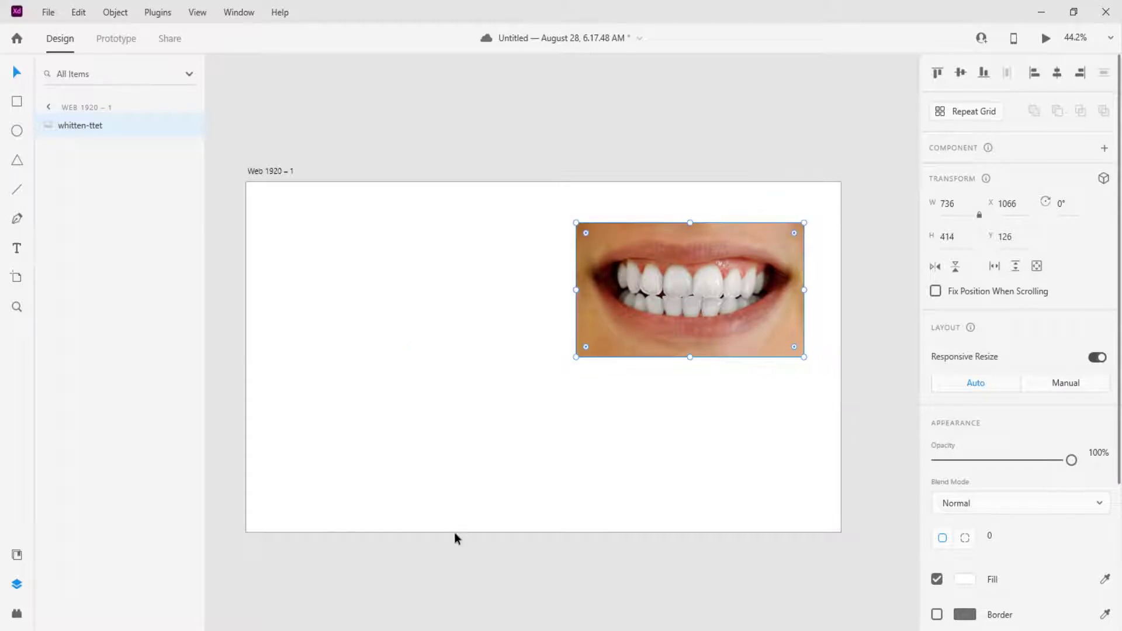
Drag the yellow-teeth photo Untitled-1 from Pictures into the XD design
key(alt+Tab)
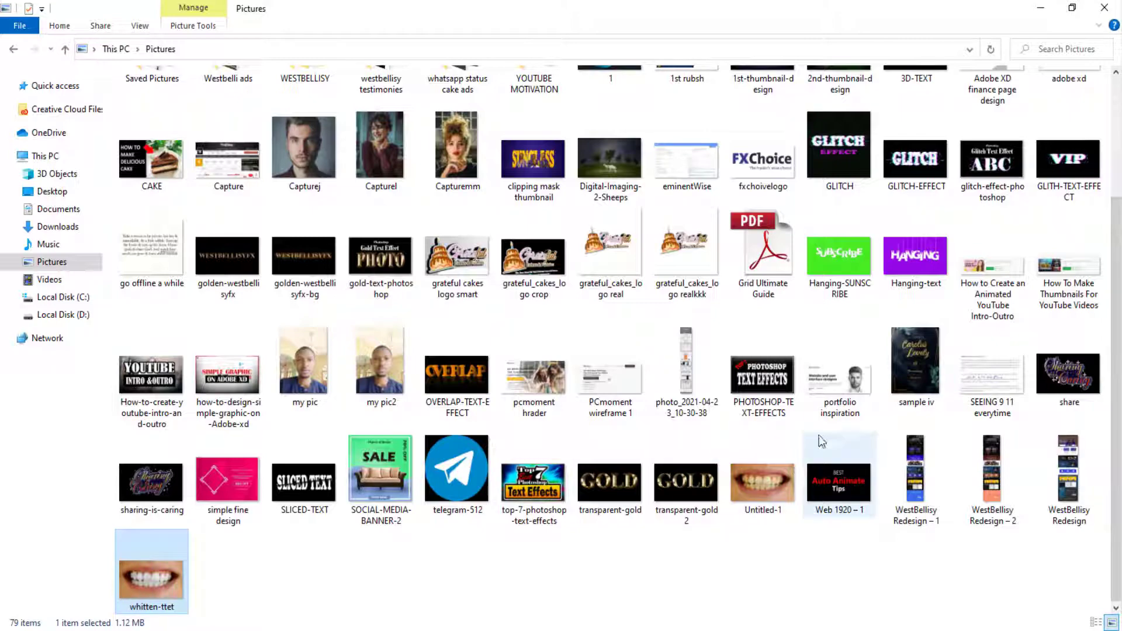
click(767, 495)
drag(771, 488, 366, 315)
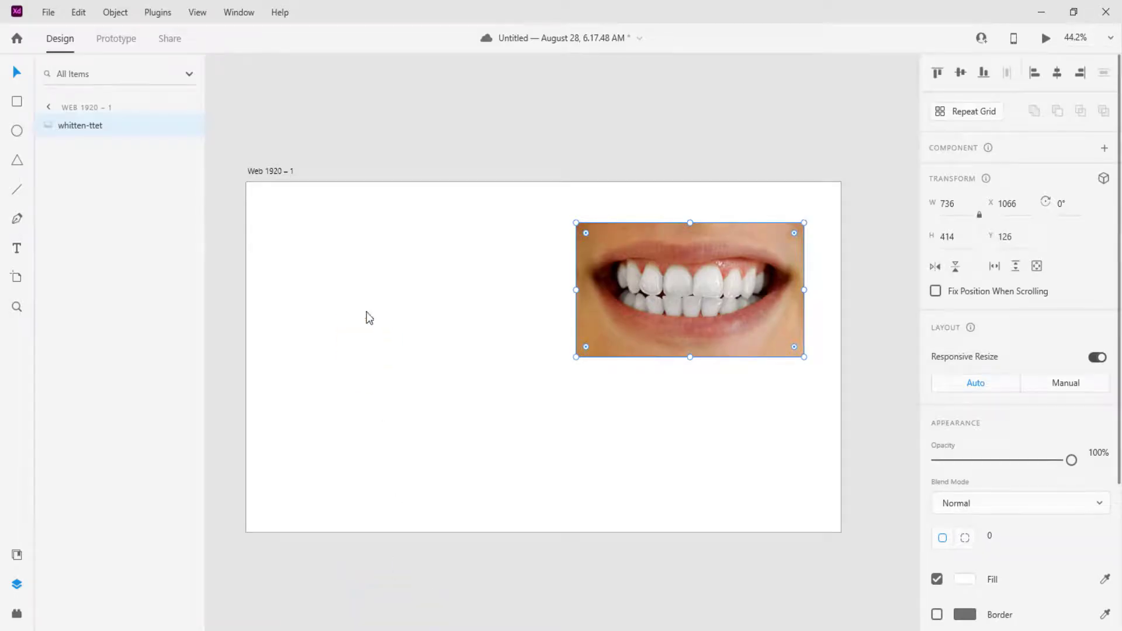
Shrink the yellow-teeth Untitled-1 photo to 734×413 and place it at X 291, Y 126
drag(542, 433, 480, 325)
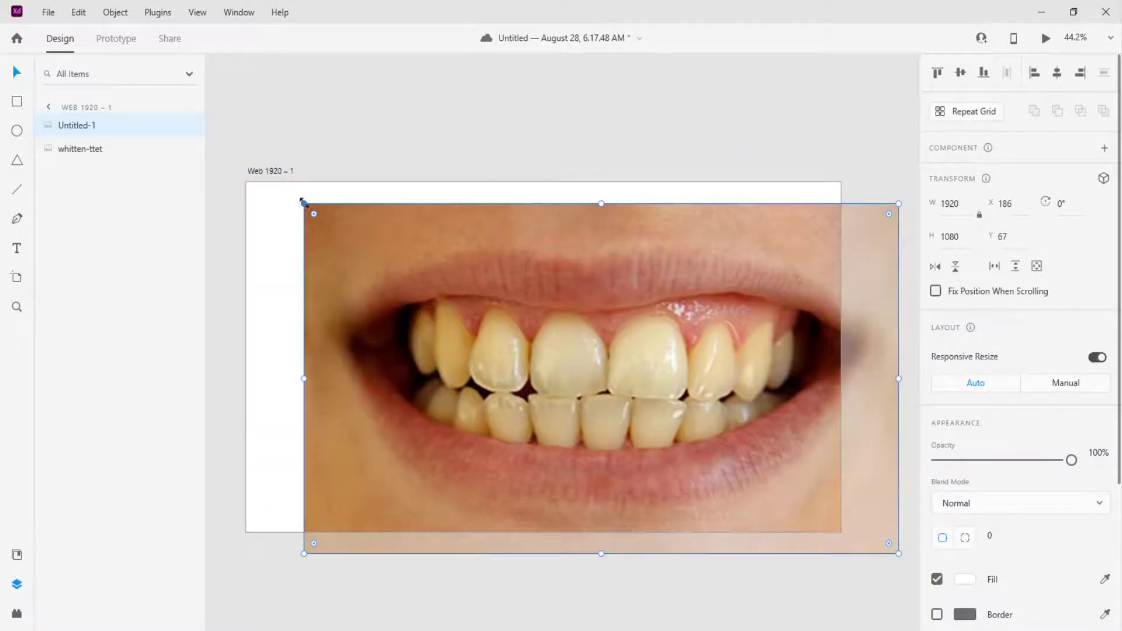
drag(304, 204, 575, 390)
drag(808, 545, 478, 362)
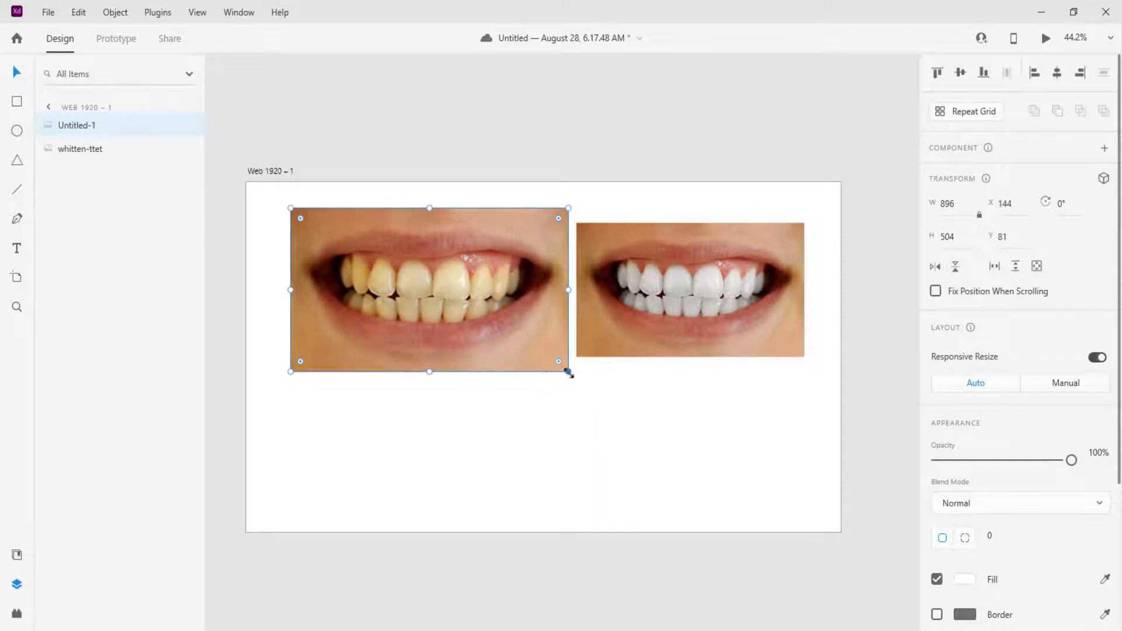
drag(568, 372, 513, 342)
drag(413, 268, 454, 272)
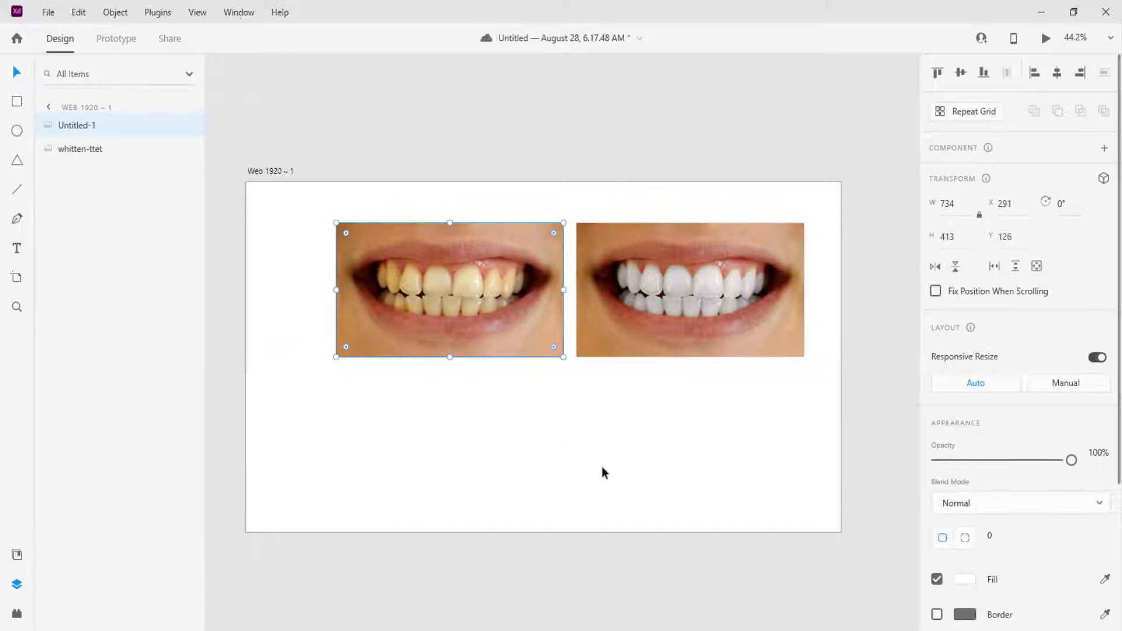
Align the yellow-teeth photo at X 295, Y 127, level beside the white-teeth photo
click(629, 472)
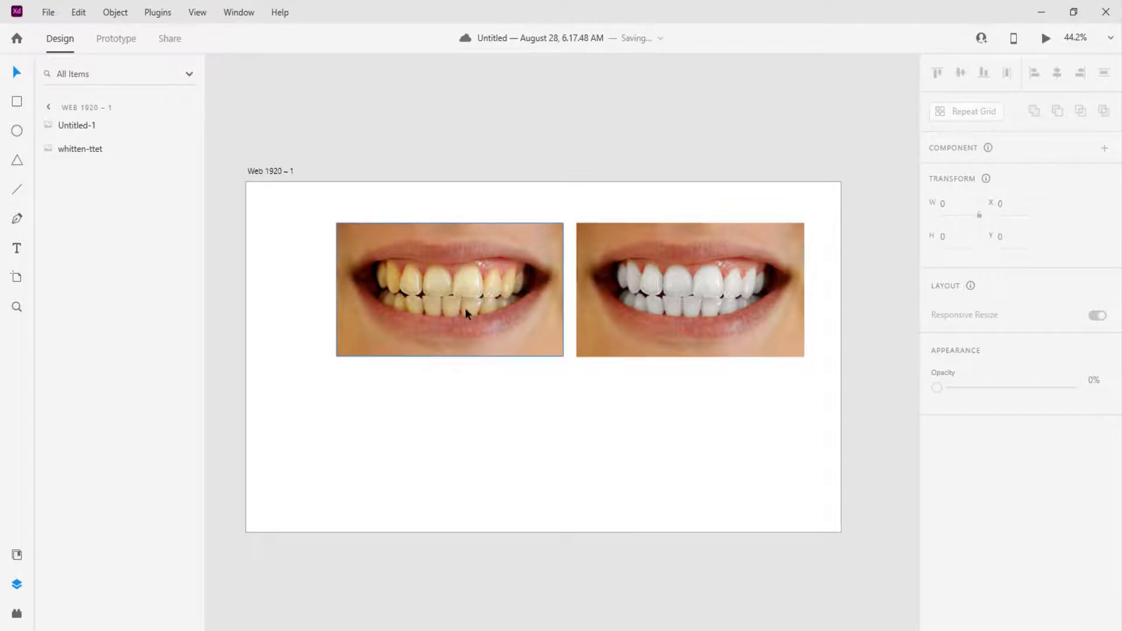
mouse_move(468, 310)
mouse_down()
mouse_move(601, 303)
mouse_move(409, 302)
mouse_move(457, 316)
mouse_up()
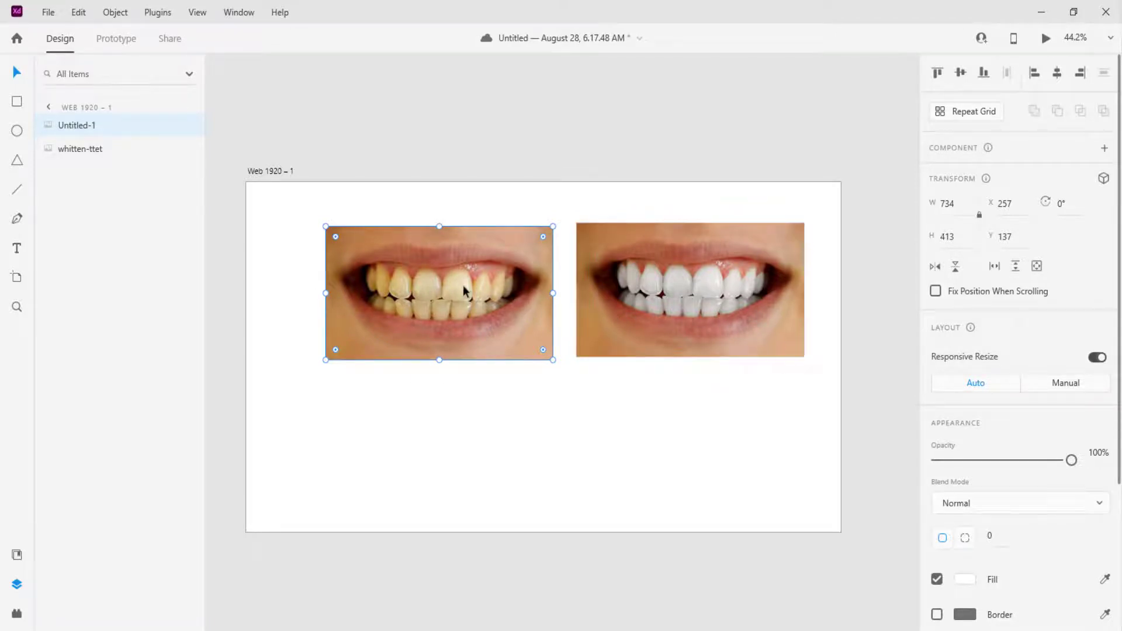
drag(460, 283, 471, 280)
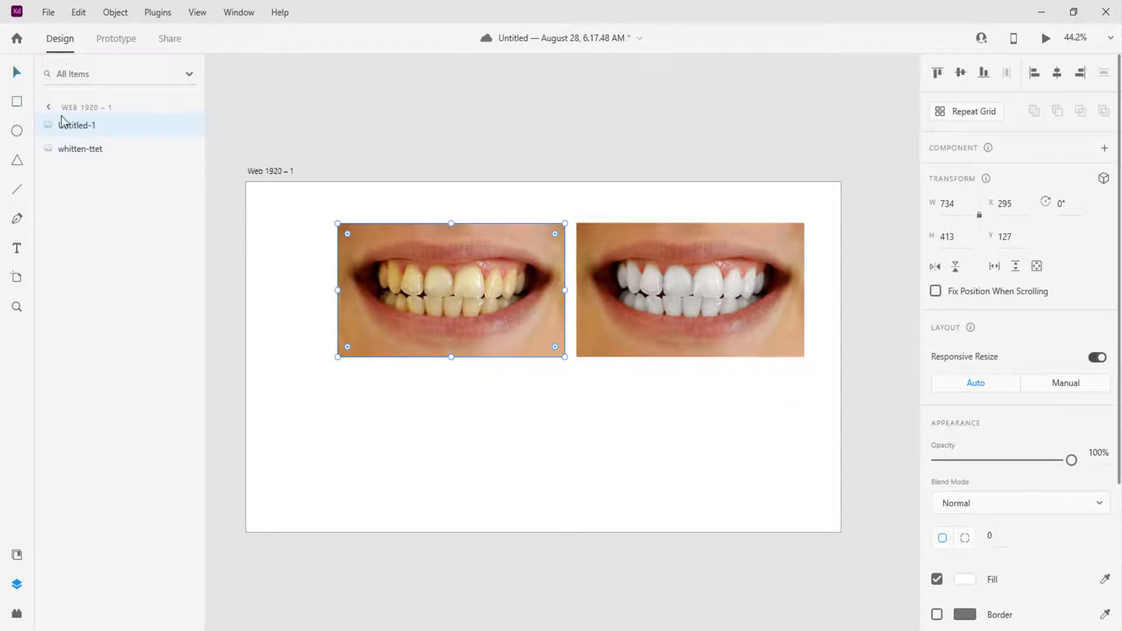
key(r)
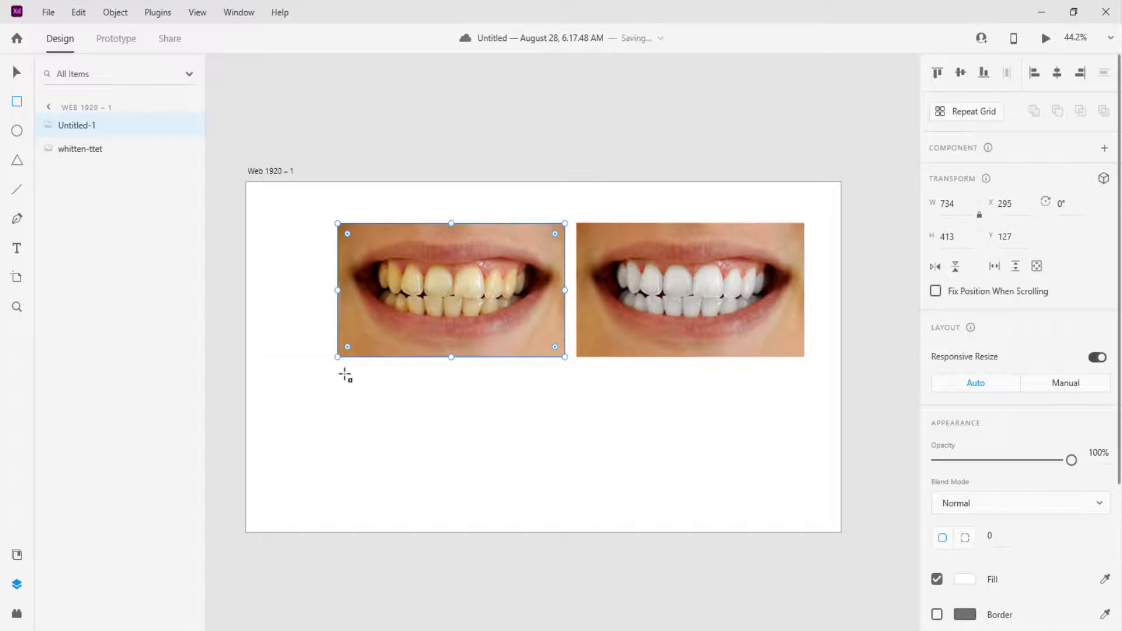
Draw a red-filled 367×412 rectangle at X 295, Y 566 below the yellow-teeth photo
drag(337, 366, 451, 500)
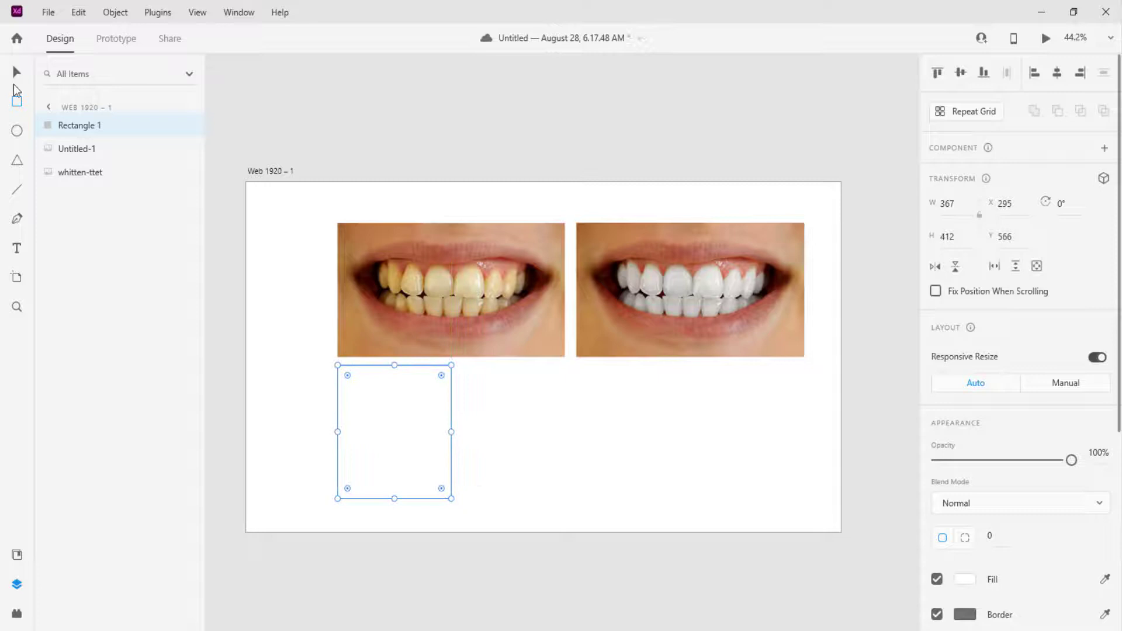
click(16, 72)
click(575, 423)
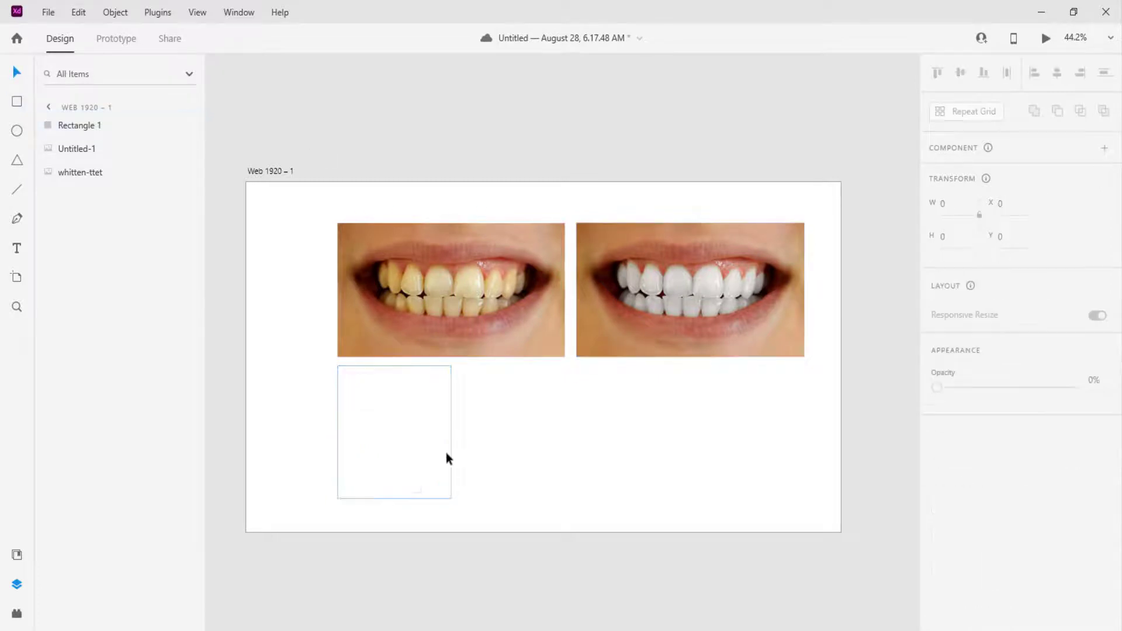
click(446, 458)
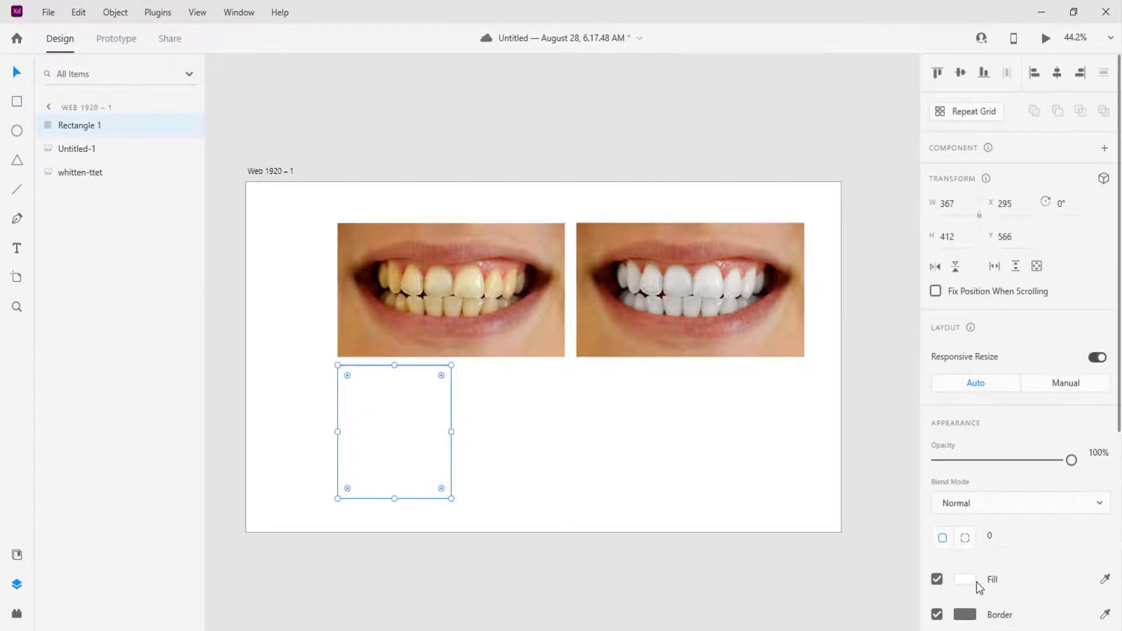
click(965, 579)
drag(819, 499, 902, 401)
click(464, 430)
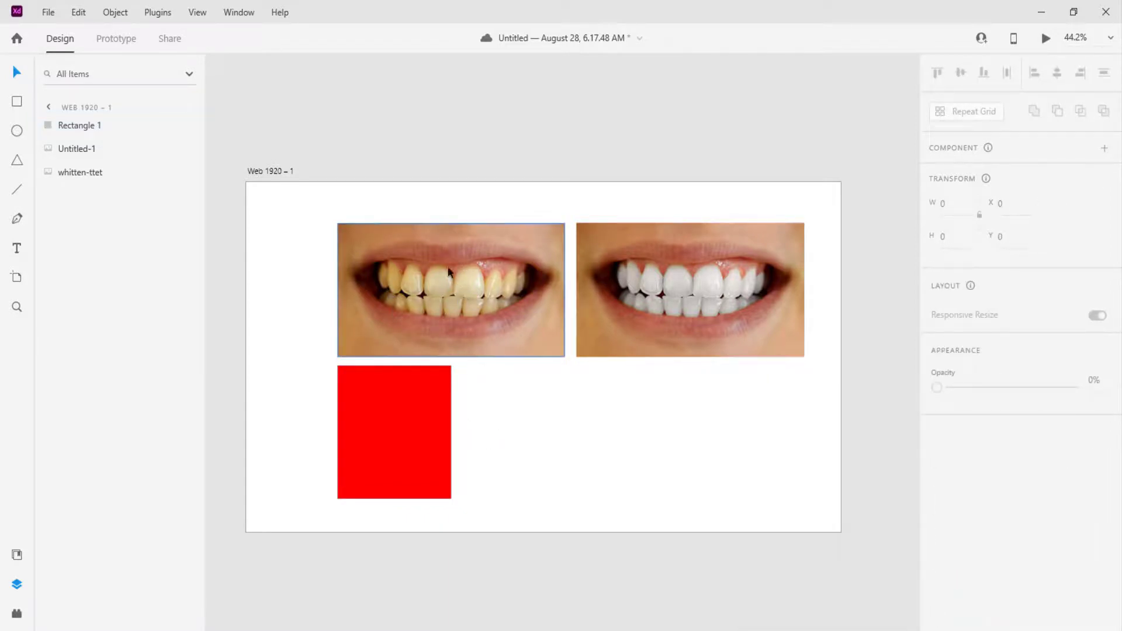
Move the yellow-teeth photo down over the red rectangle and bring it to front
drag(467, 312, 494, 456)
right_click(487, 447)
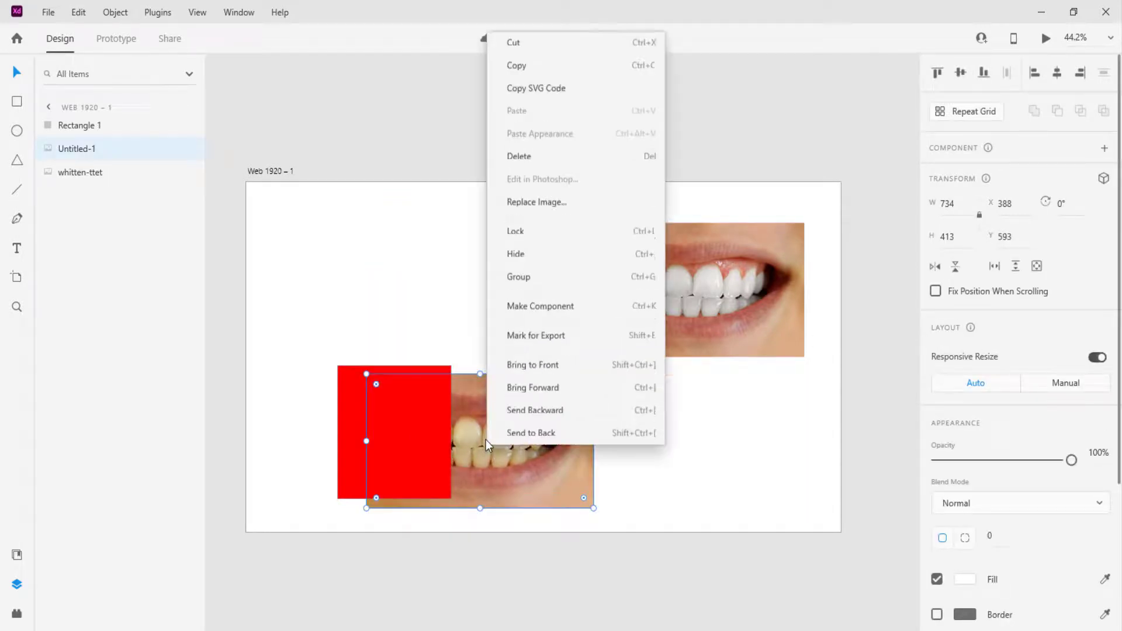
click(533, 333)
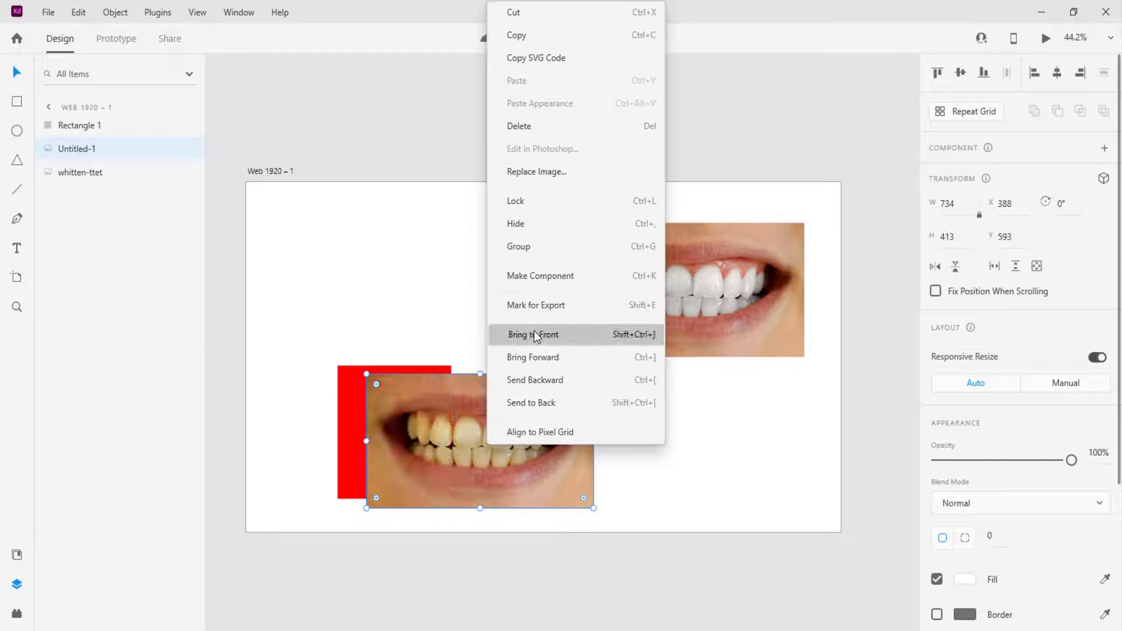
click(352, 314)
Duplicate the red rectangle as Rectangle 2 at X 1488, Y 593, right of the photo
drag(350, 313, 451, 453)
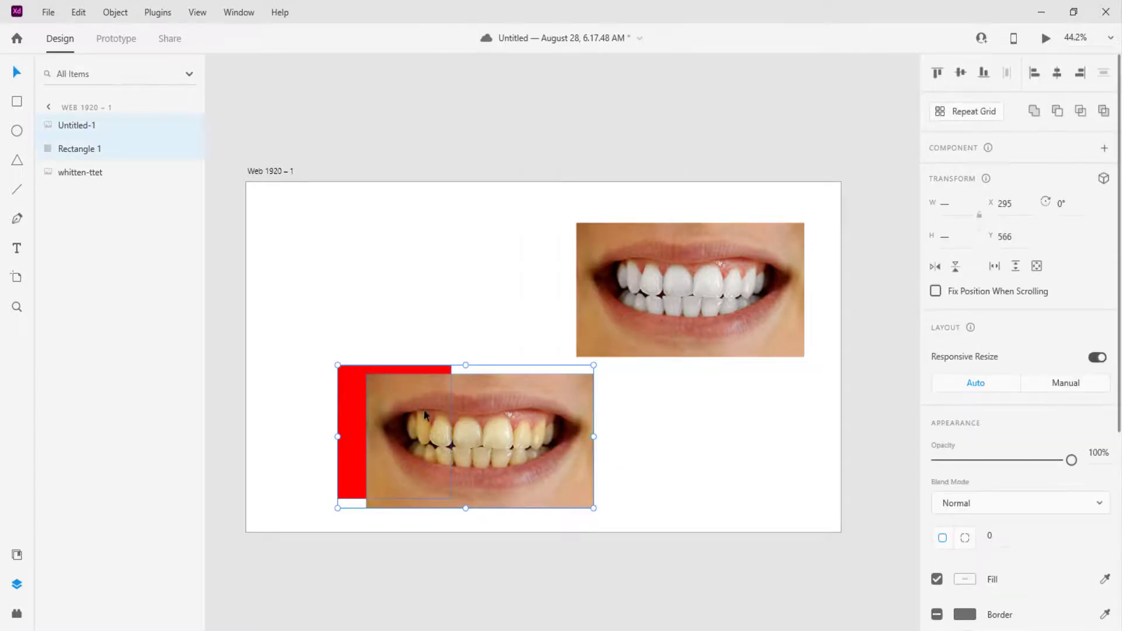
right_click(423, 412)
click(343, 249)
click(370, 251)
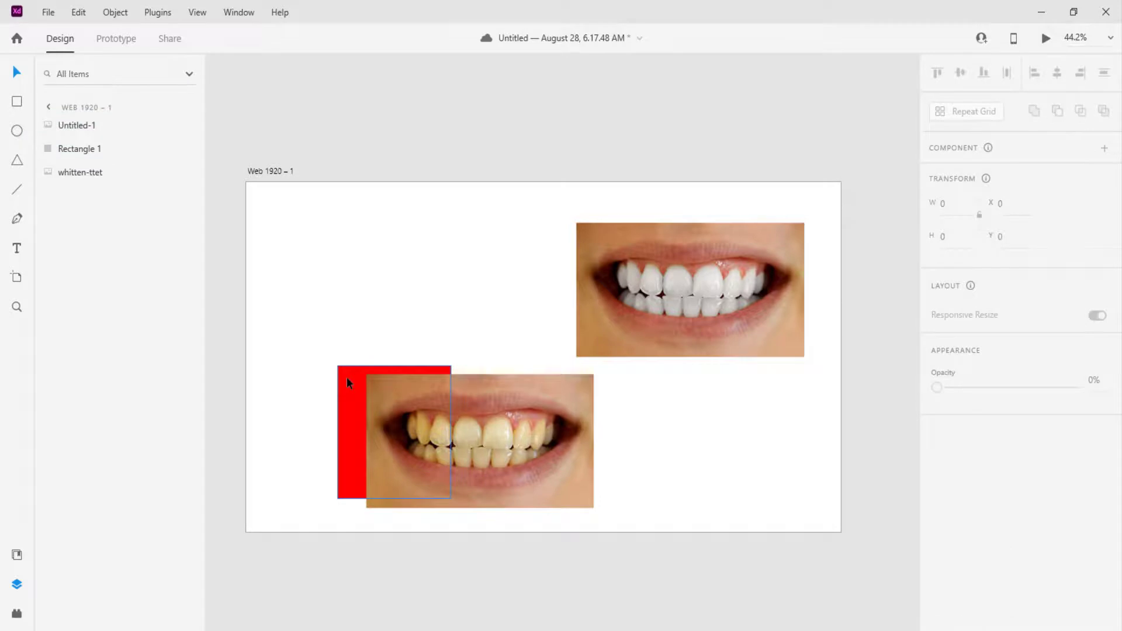
click(345, 377)
drag(346, 377, 716, 386)
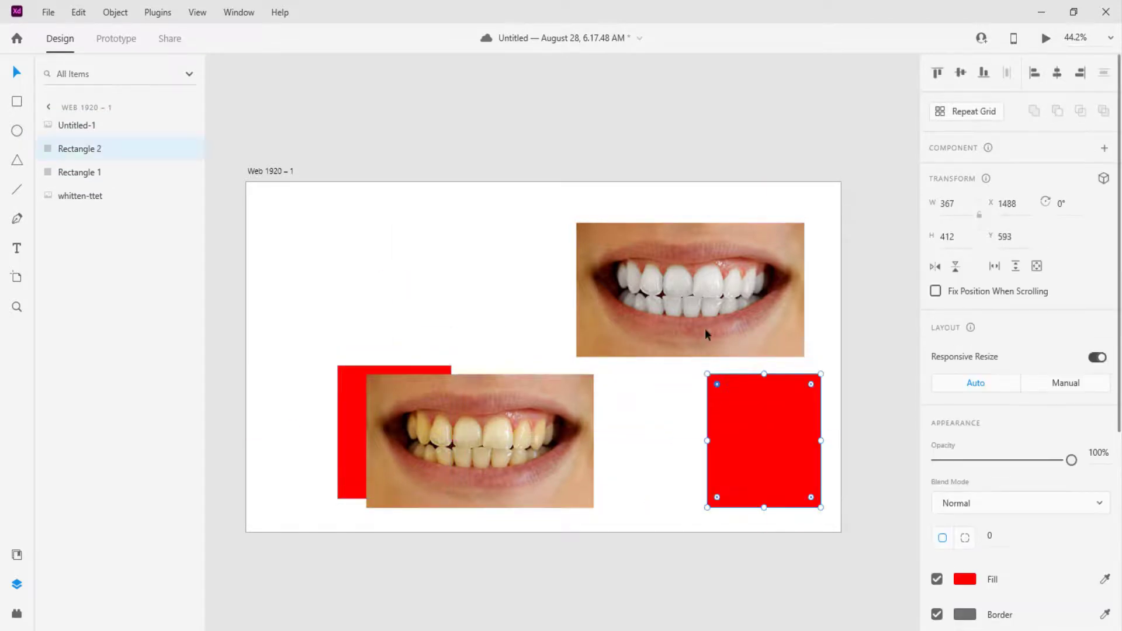
click(300, 303)
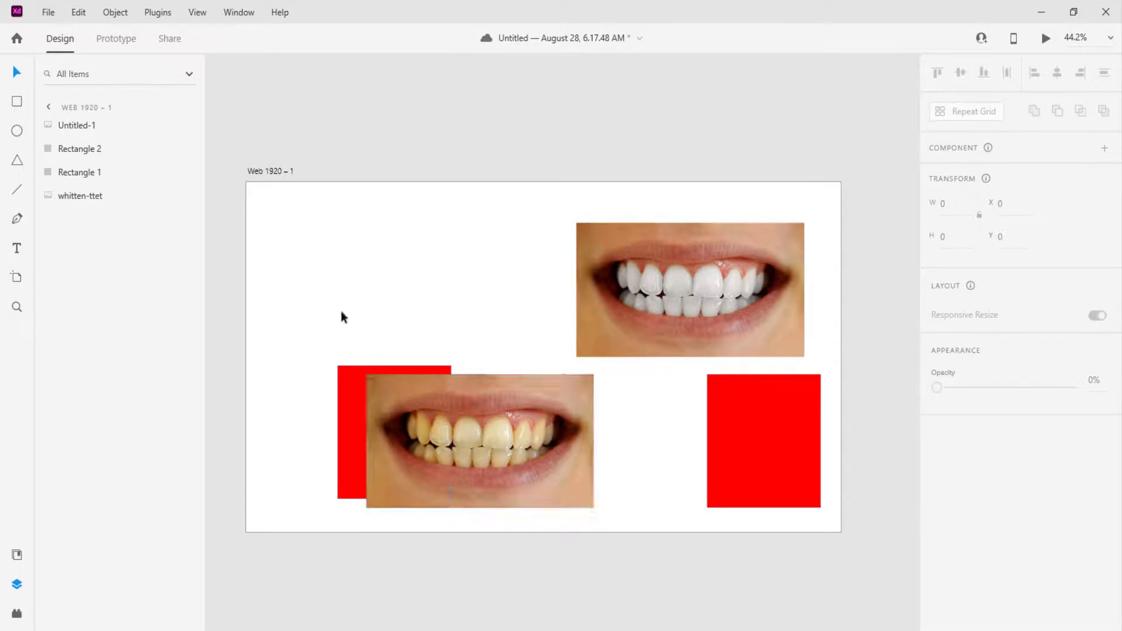
drag(341, 311, 392, 392)
Mask the yellow-teeth photo with Rectangle 1 and shift the image left to fill the mask
right_click(391, 391)
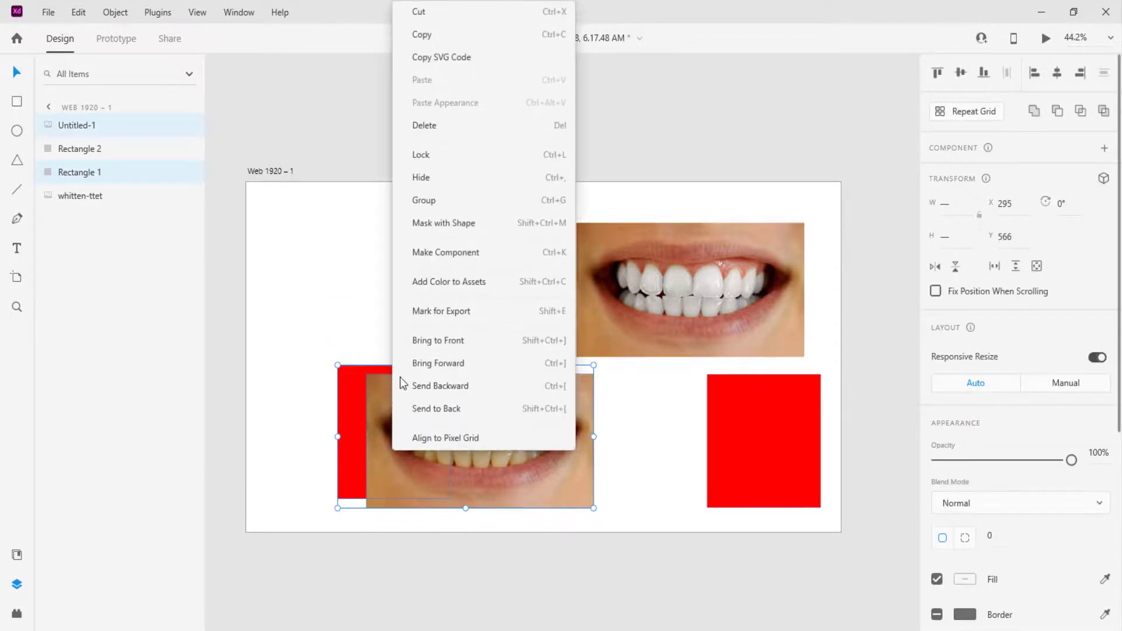
click(456, 231)
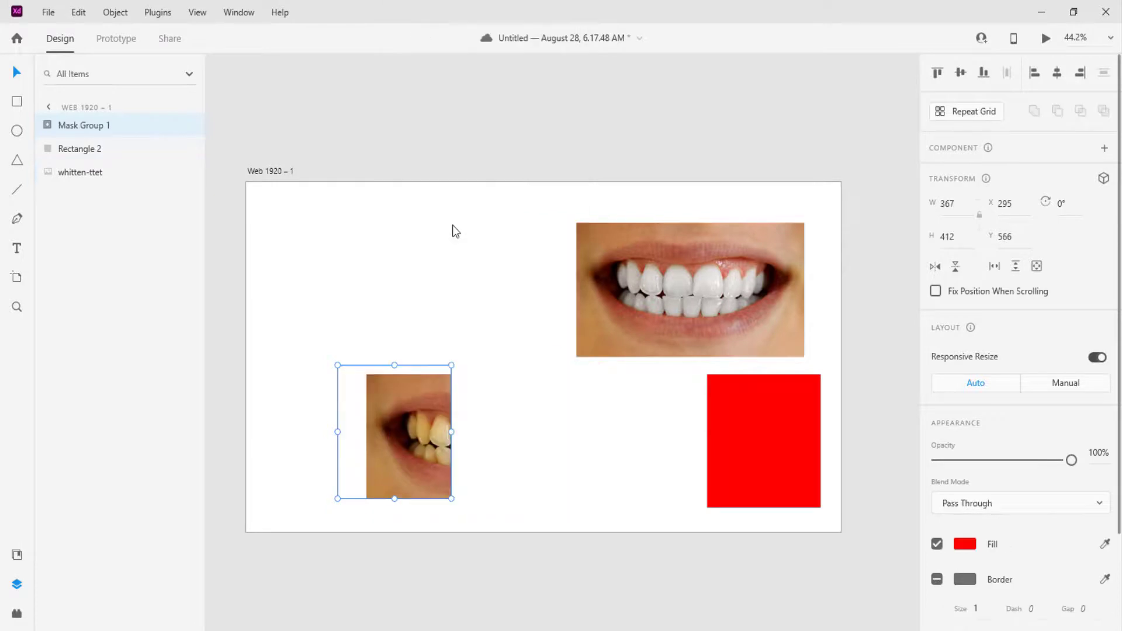
double_click(404, 444)
drag(412, 438, 384, 430)
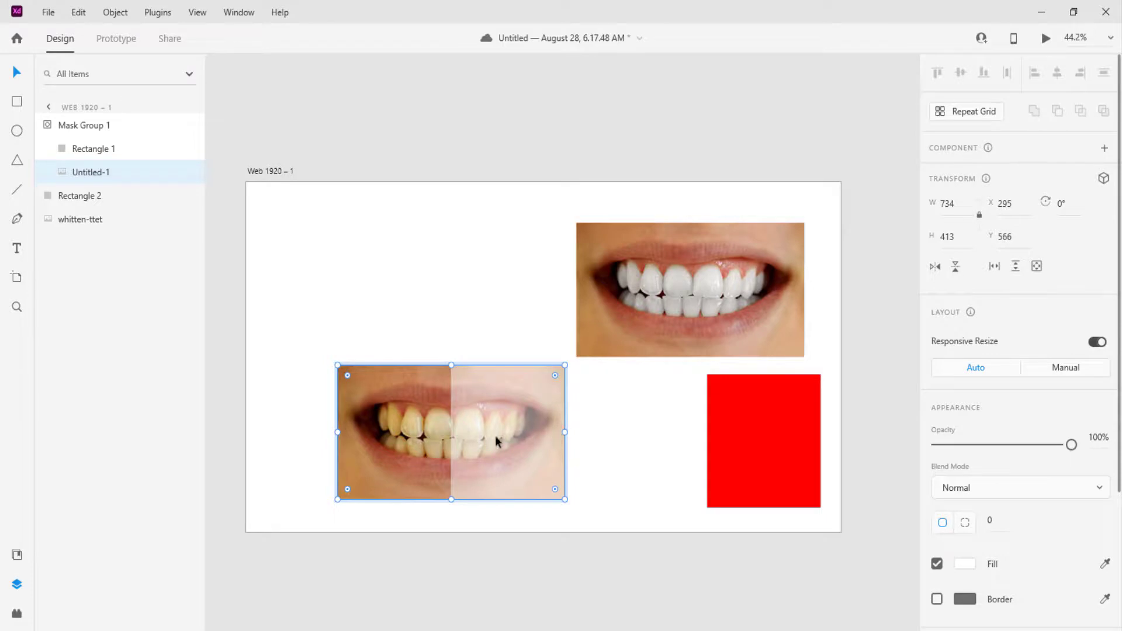
scroll(429, 429, up, 3)
scroll(429, 429, up, 1)
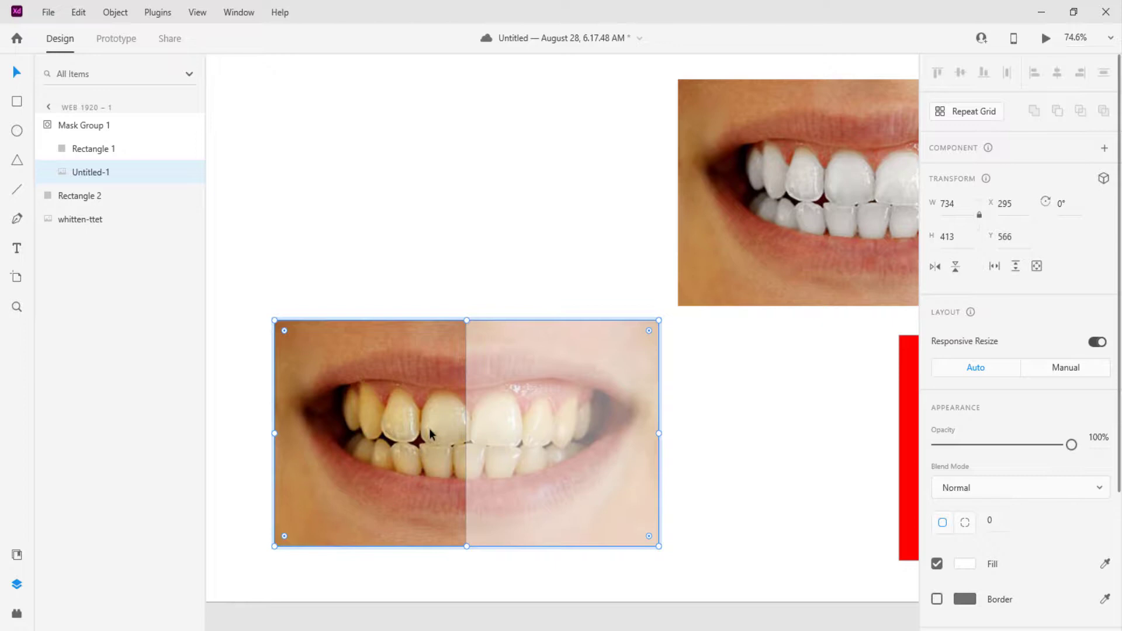
Place Mask Group 1 over the left half of the white-teeth photo
click(731, 444)
scroll(572, 456, down, 3)
scroll(572, 455, down, 1)
drag(473, 457, 707, 308)
Move the masked half and white-teeth photo together left and lower on the artboard
click(633, 462)
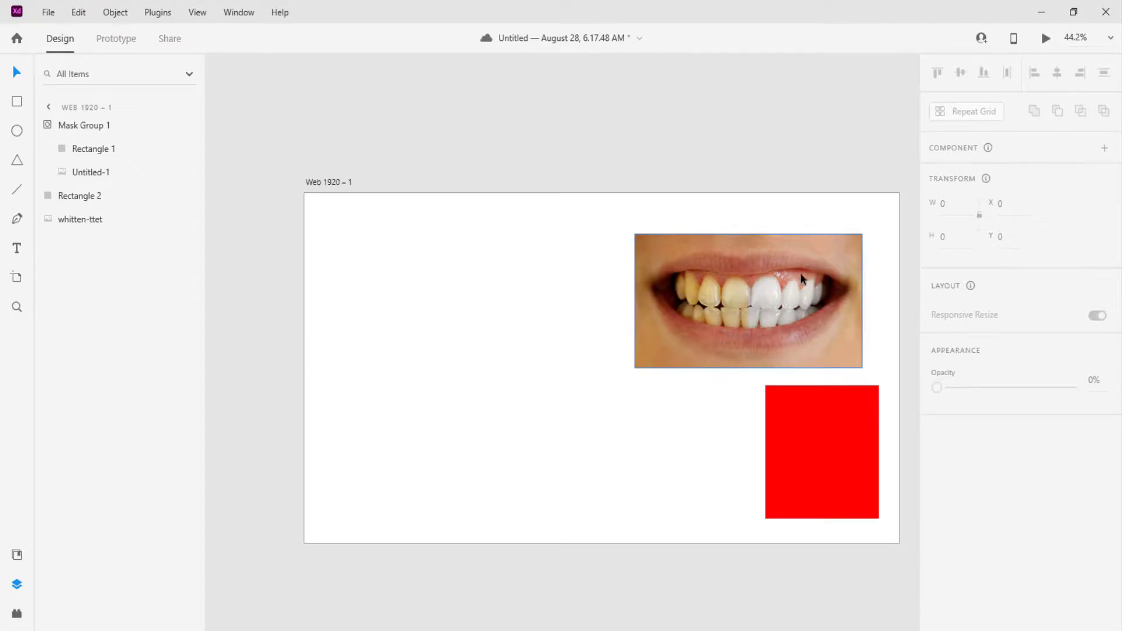
scroll(721, 450, up, 2)
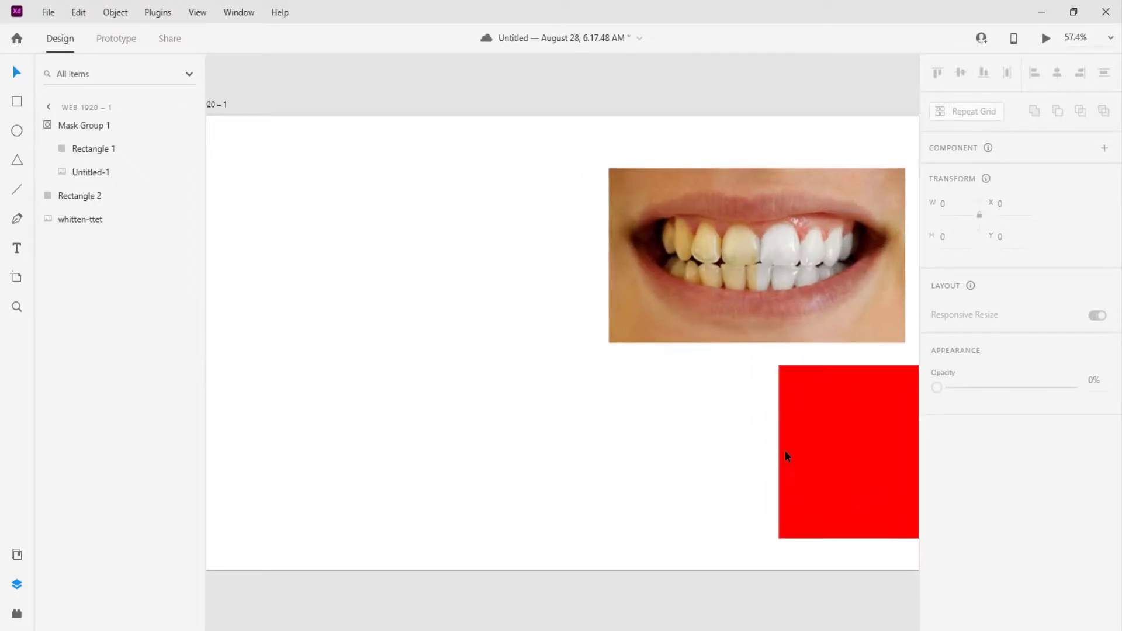
scroll(846, 474, down, 2)
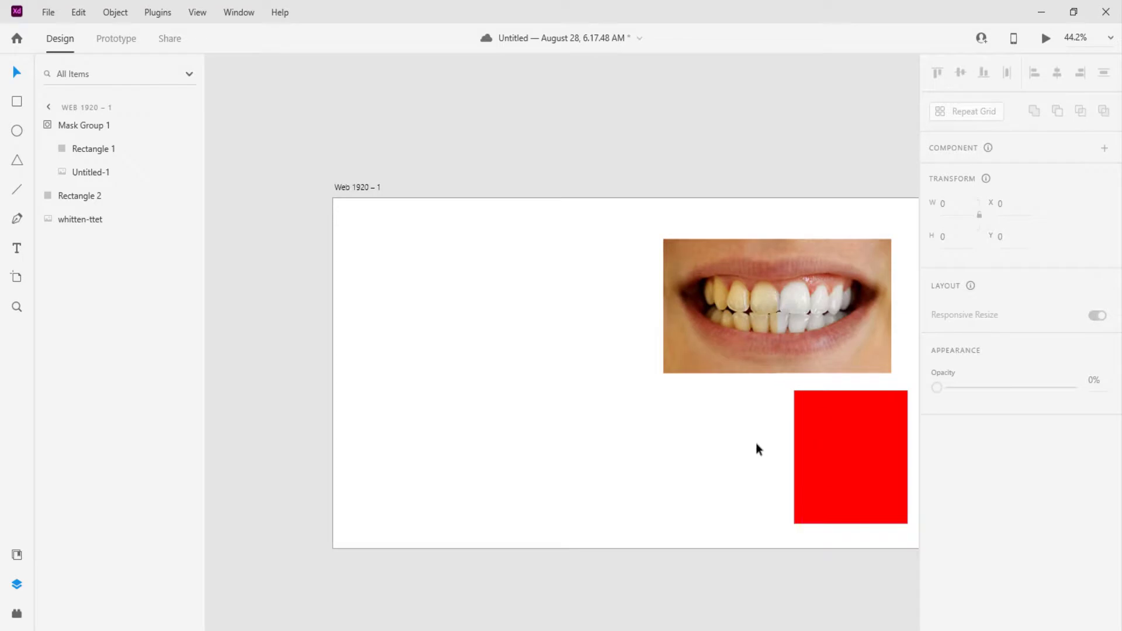
drag(612, 232, 565, 377)
click(737, 324)
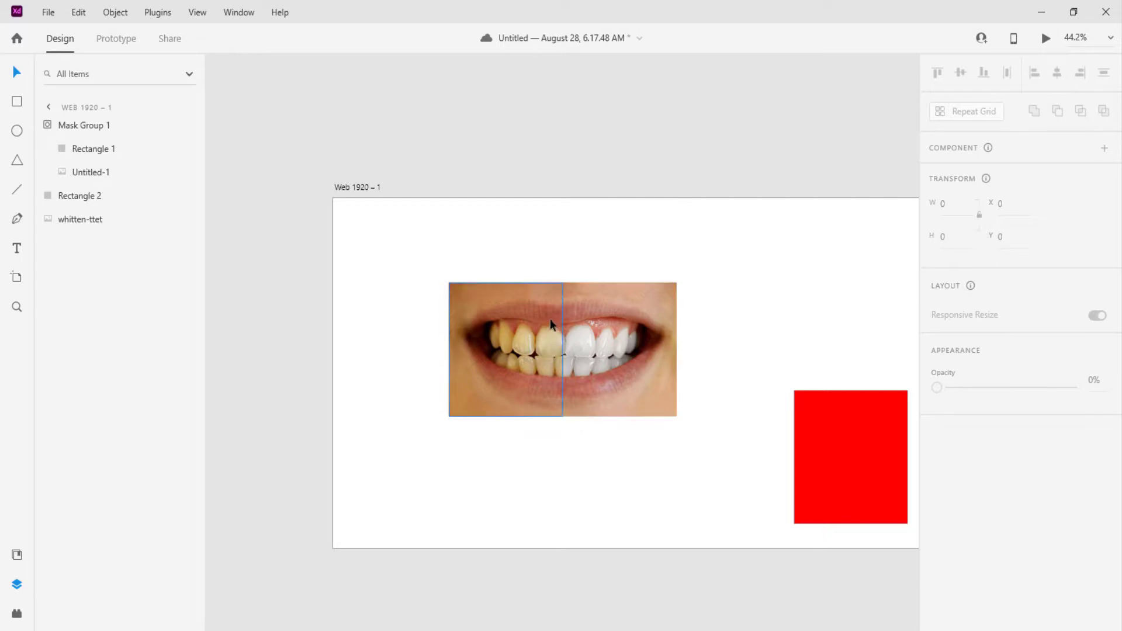
Add a new text object reading 'Before' on the artboard
click(524, 329)
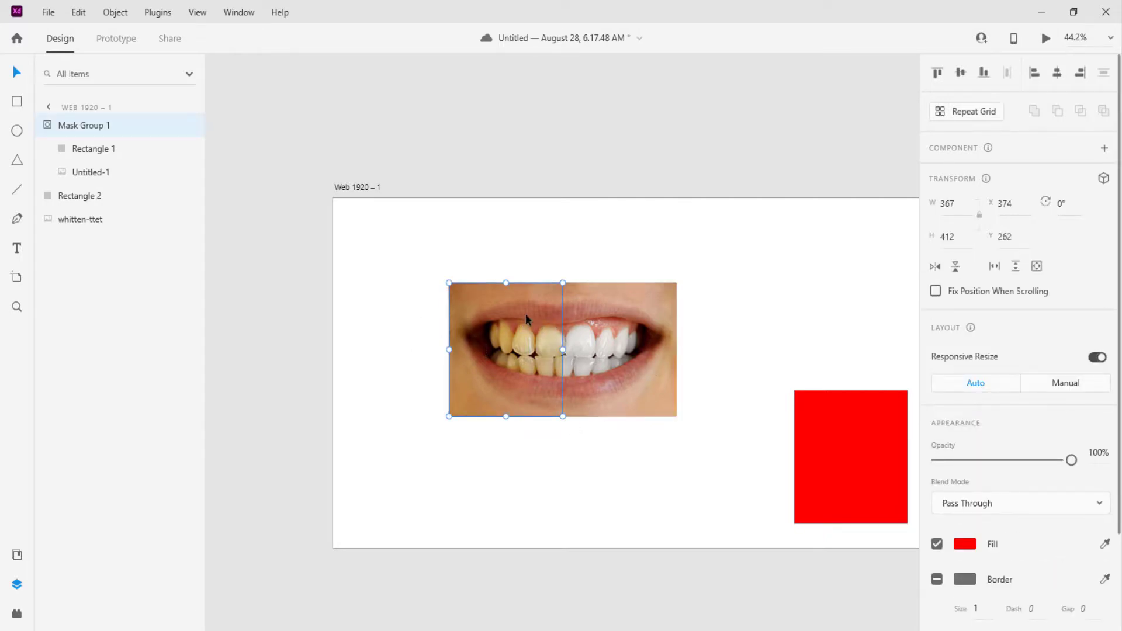
click(292, 249)
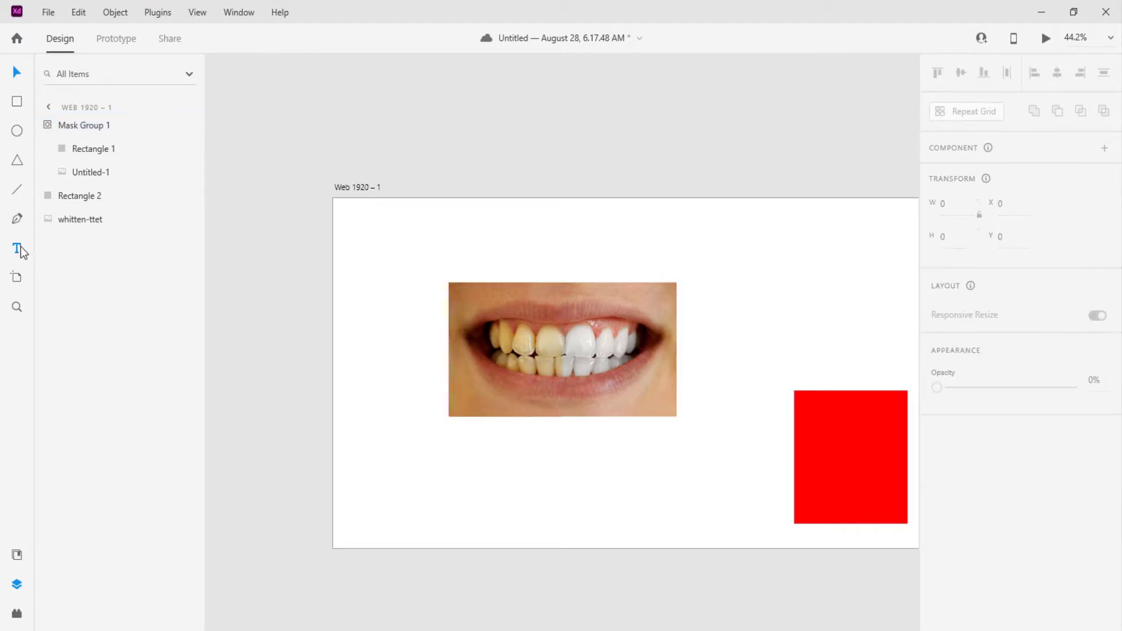
click(439, 466)
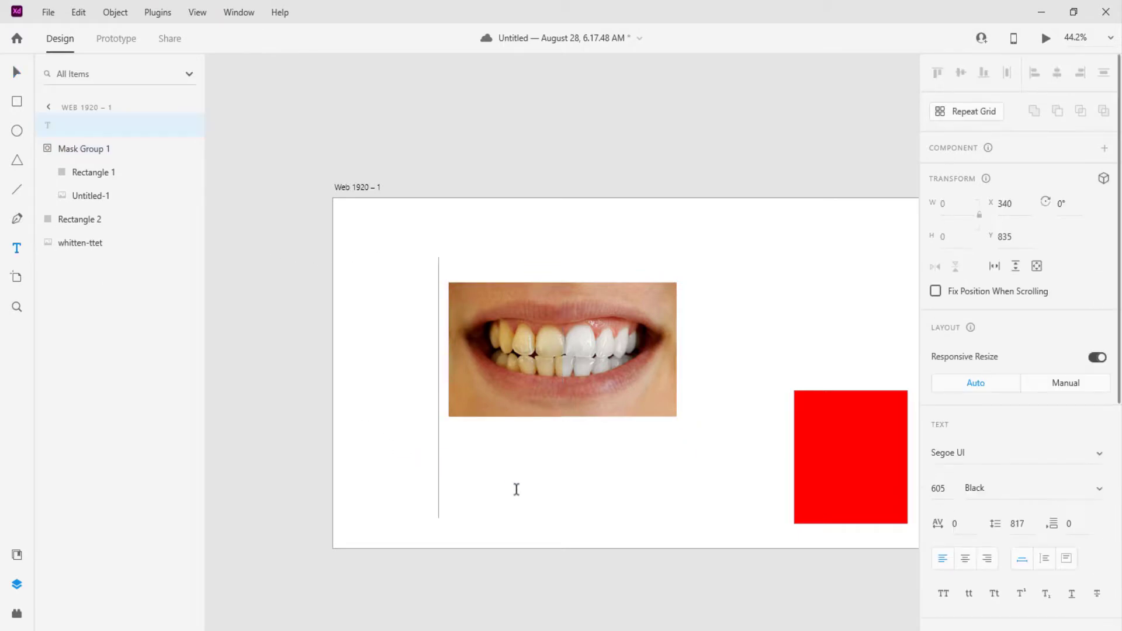
text(Bef)
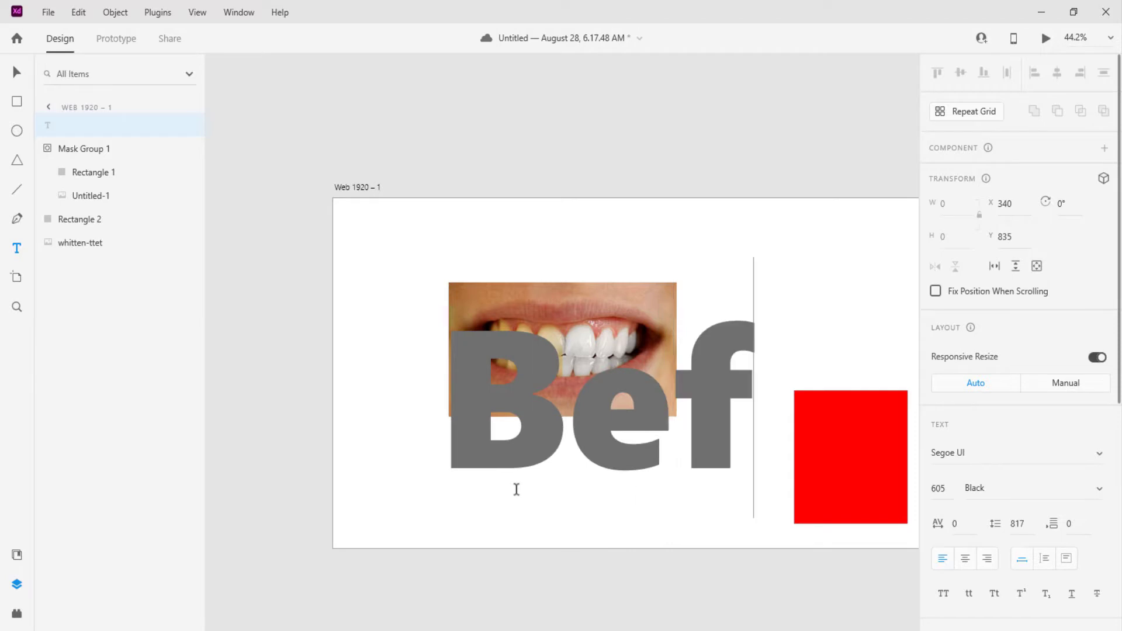
text(ore)
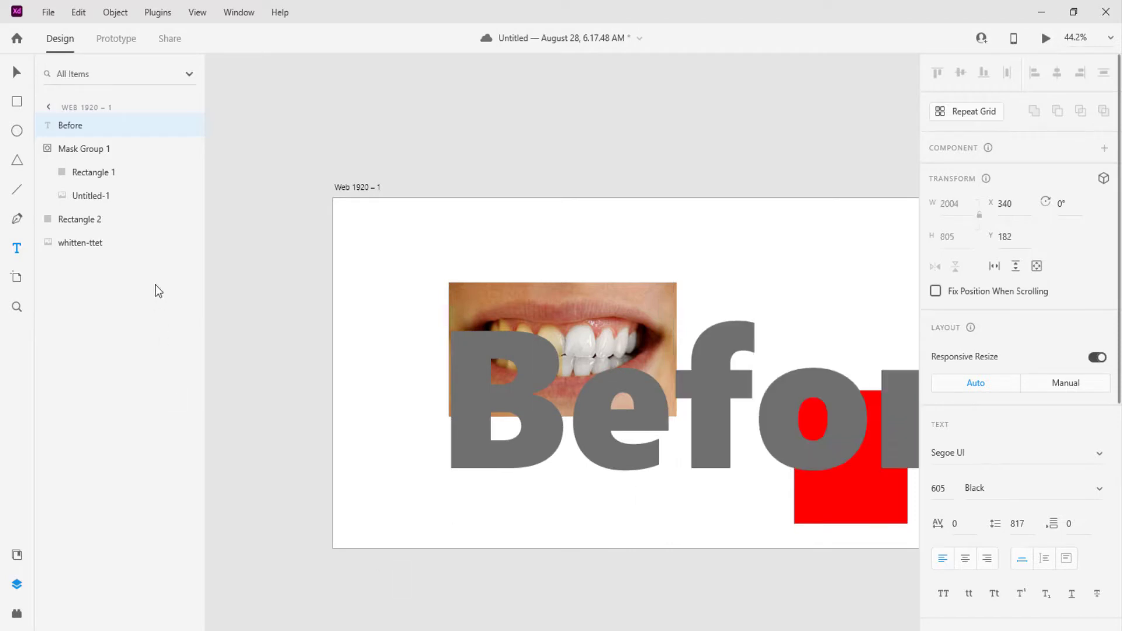
click(18, 72)
Make the Before text dark green (#057539) and shrink it to a small label
scroll(1075, 435, down, 5)
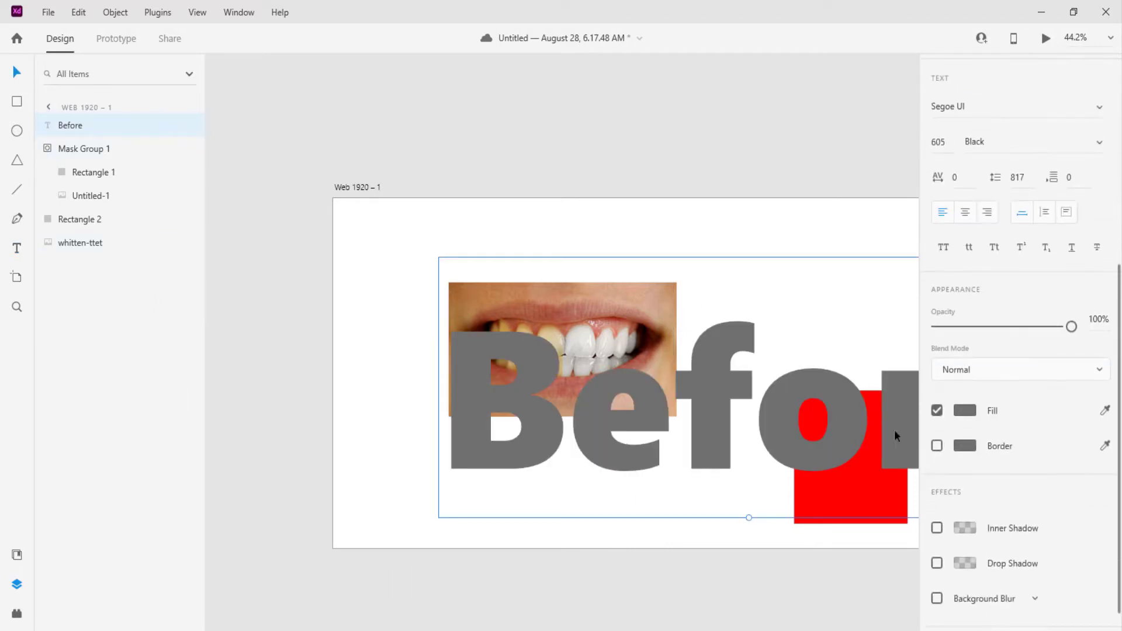
drag(649, 408, 565, 434)
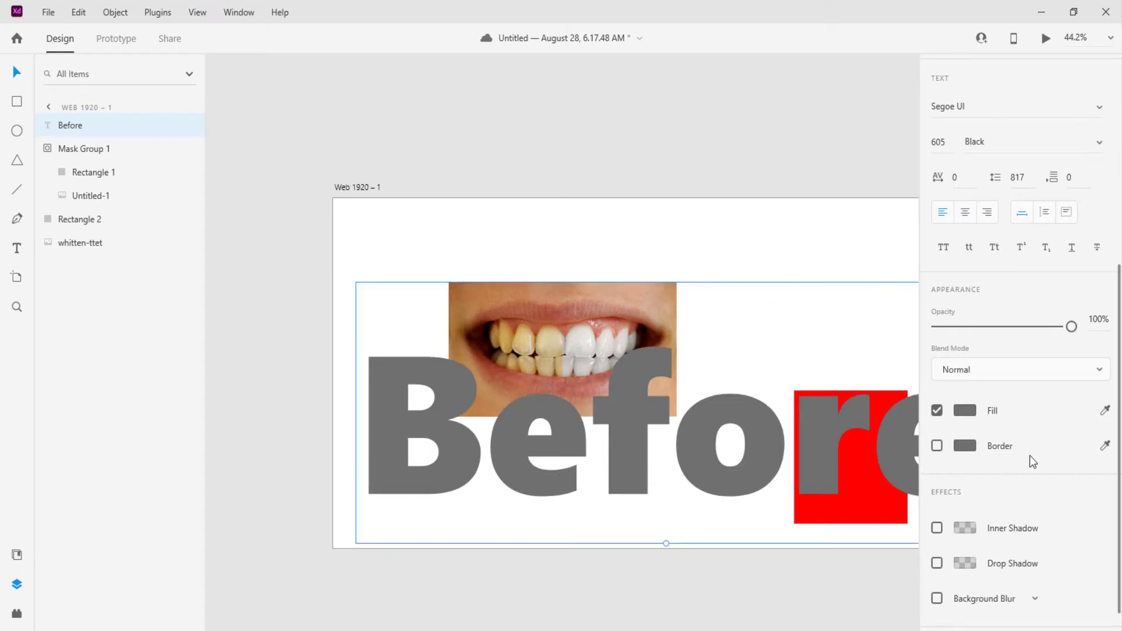
click(975, 412)
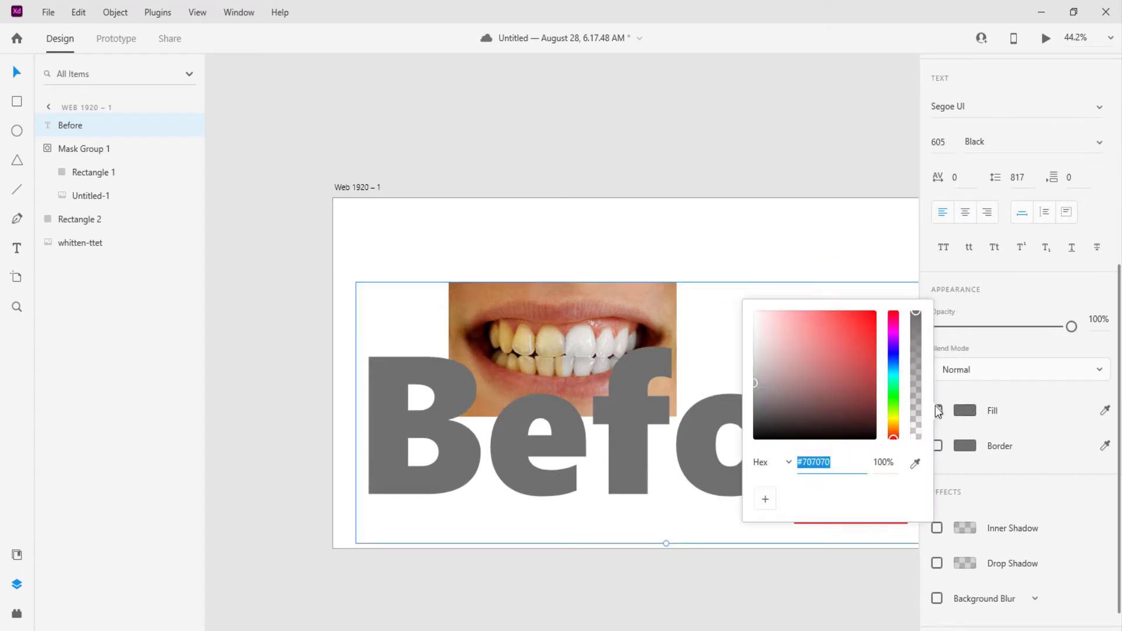
click(893, 387)
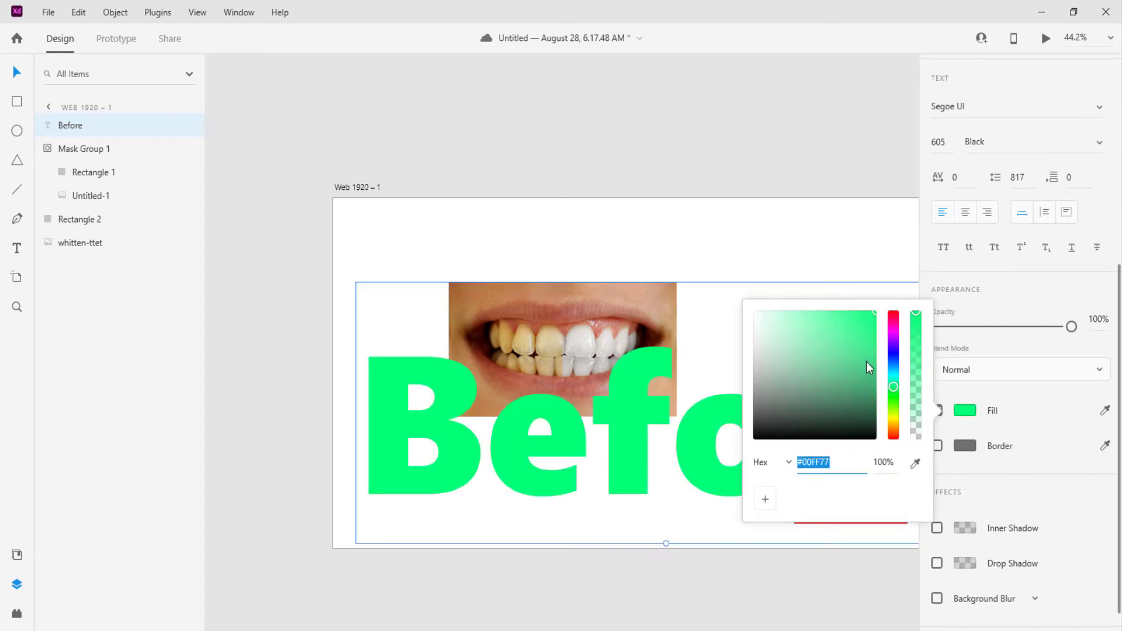
click(871, 380)
click(679, 521)
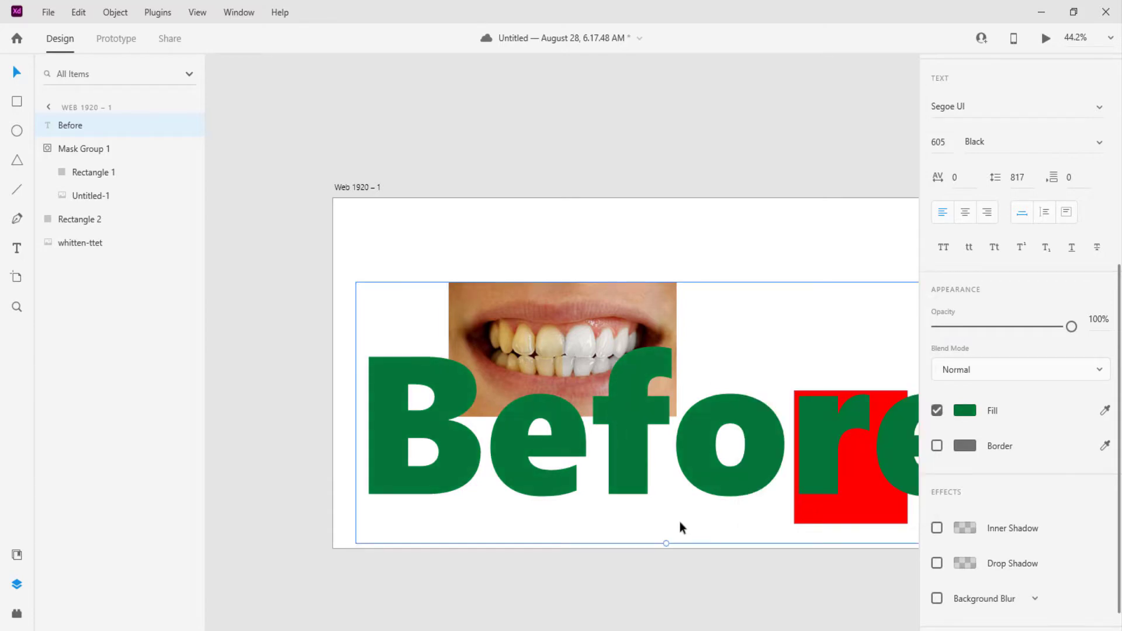
drag(666, 542, 647, 294)
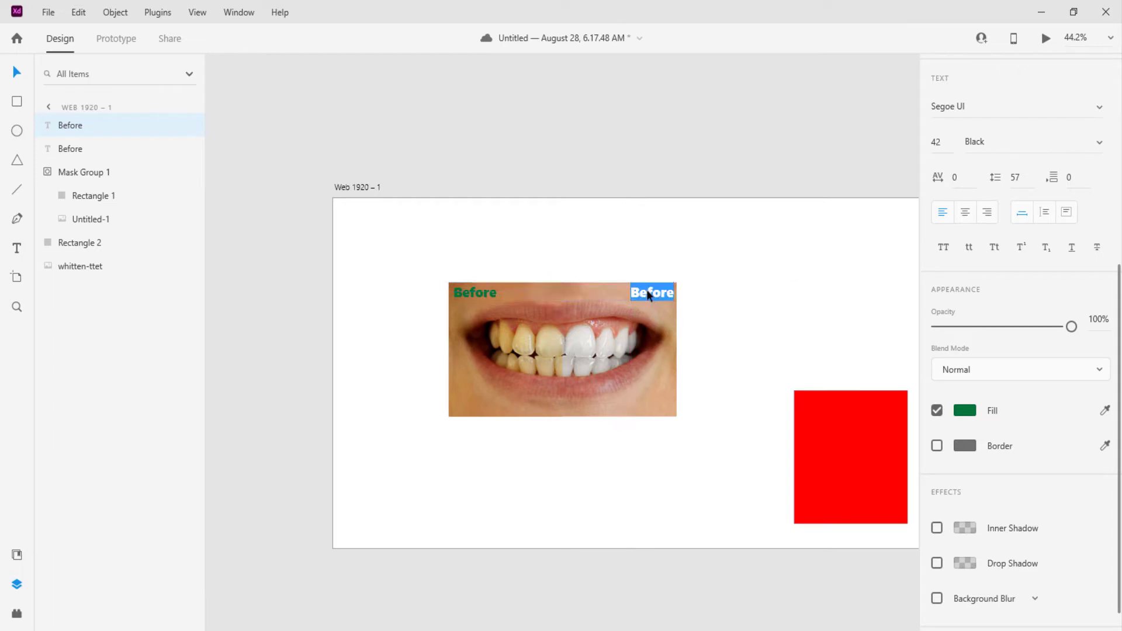
Retype the right label as 'After' and move red Rectangle 2 below the photo
text(After)
key(Escape)
click(828, 316)
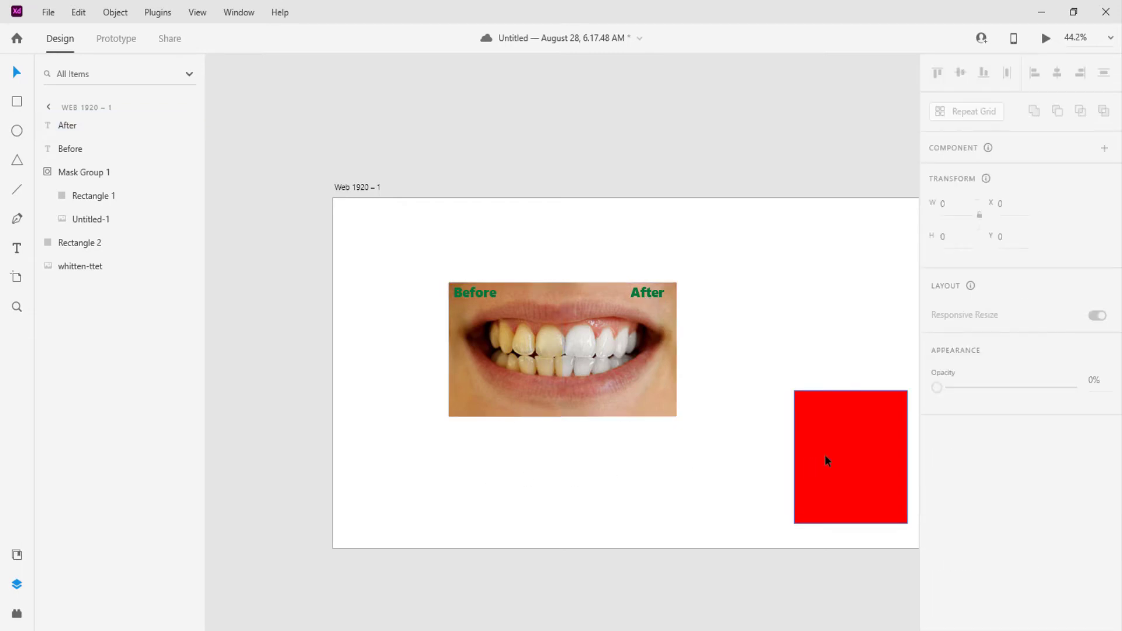
drag(825, 455, 684, 495)
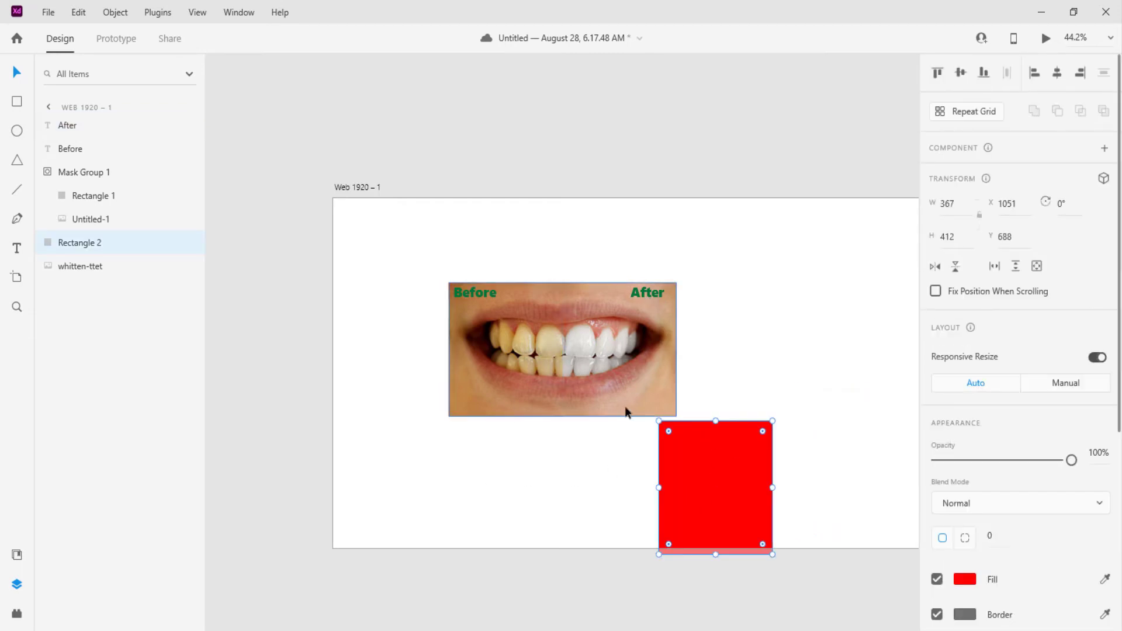